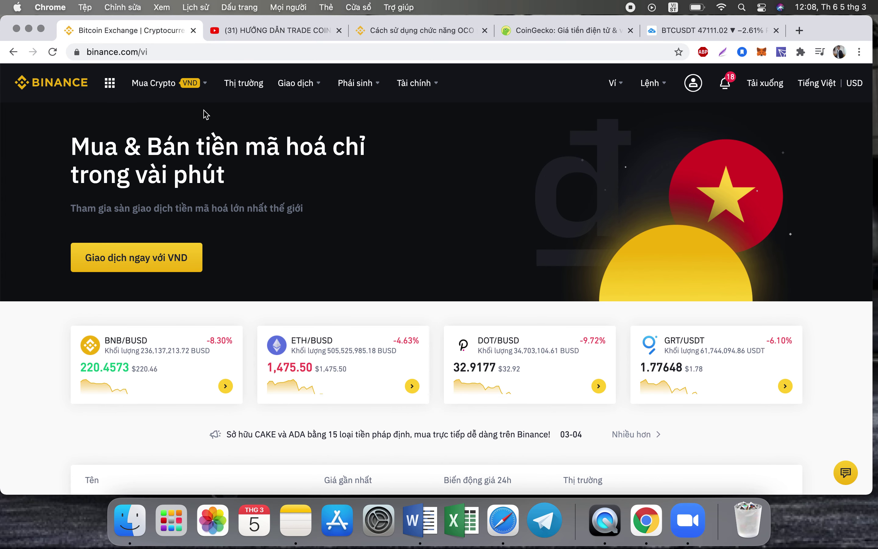
Open P2P trading and compare the USDT buy and sell offers and the BUSD buy offers, ending on the USDT buy list.
mouse_move(192, 99)
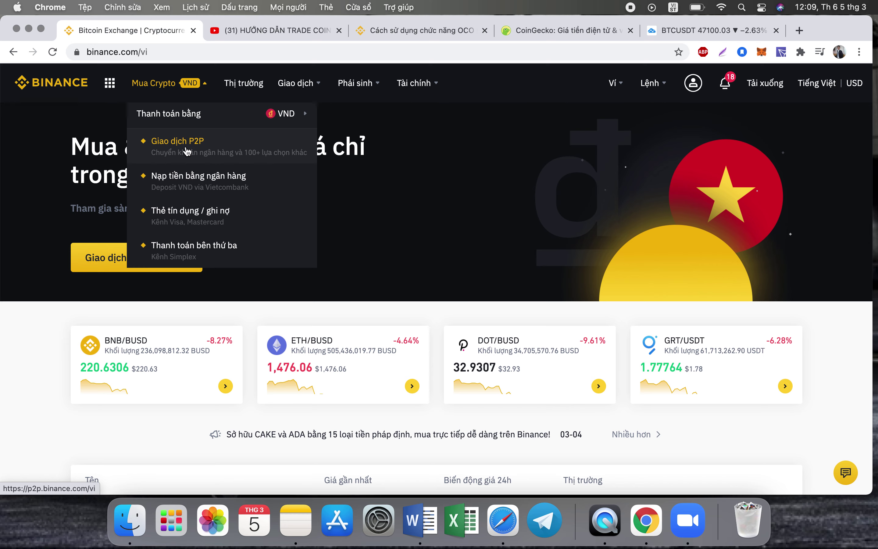
click(210, 155)
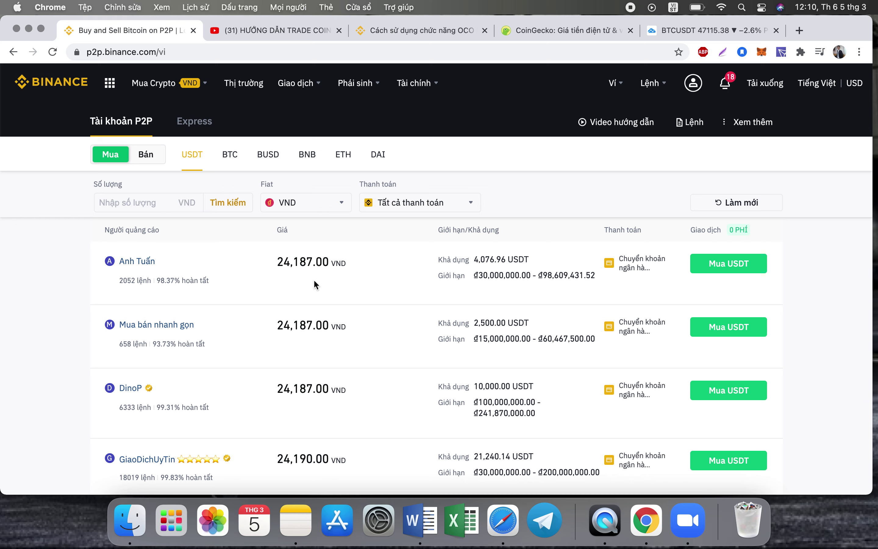
click(149, 160)
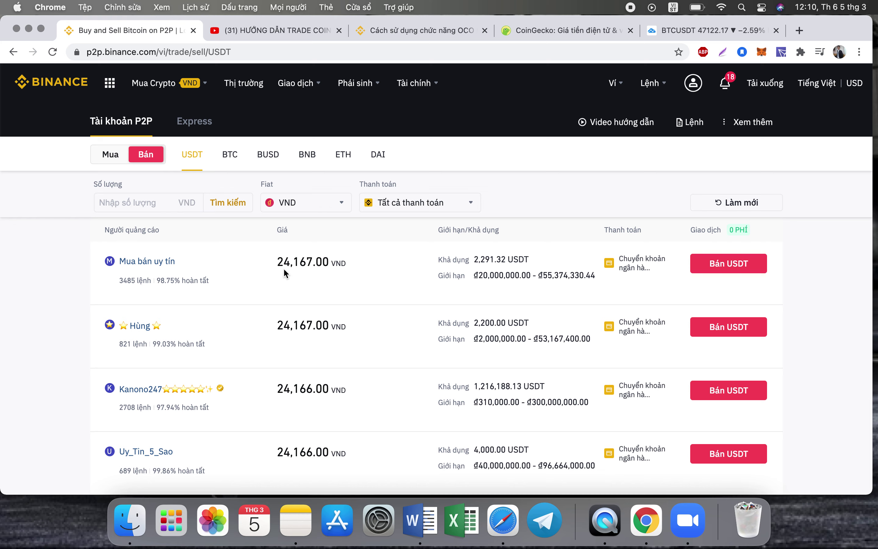
click(115, 160)
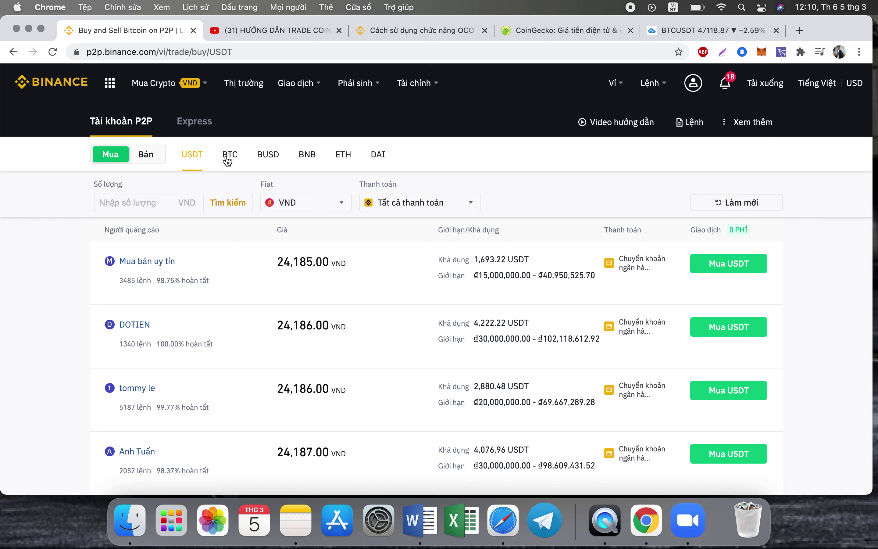
click(268, 158)
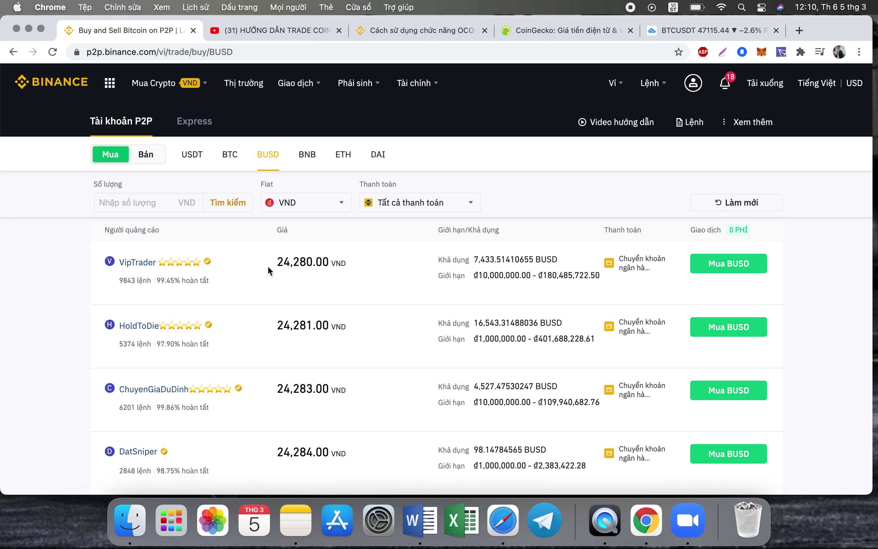
click(190, 156)
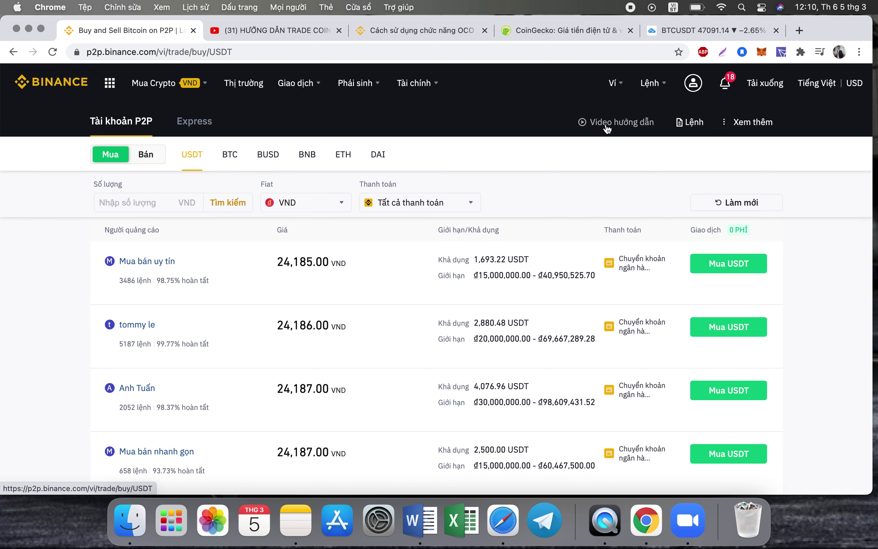
Open the first USDT buy offer in the list and enter 1000 USDT as the amount to receive.
click(729, 265)
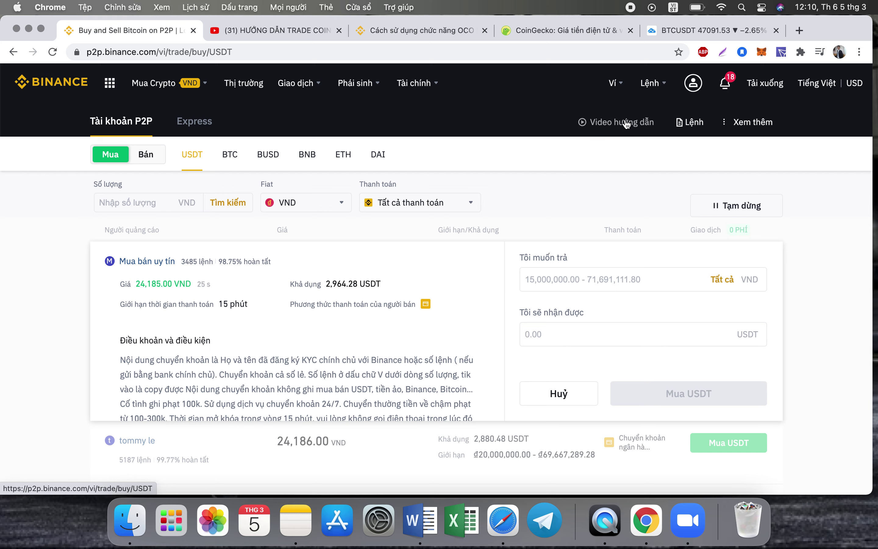
click(549, 282)
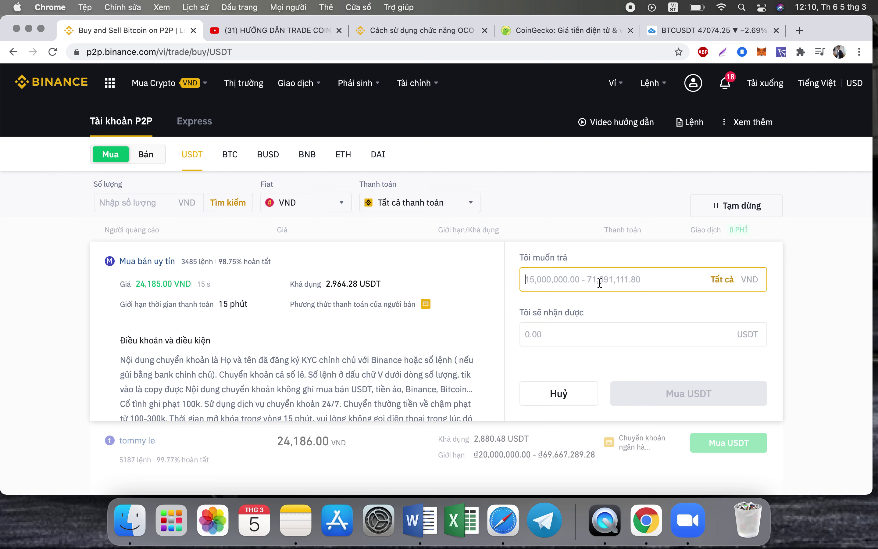
click(575, 336)
text(1000)
click(540, 284)
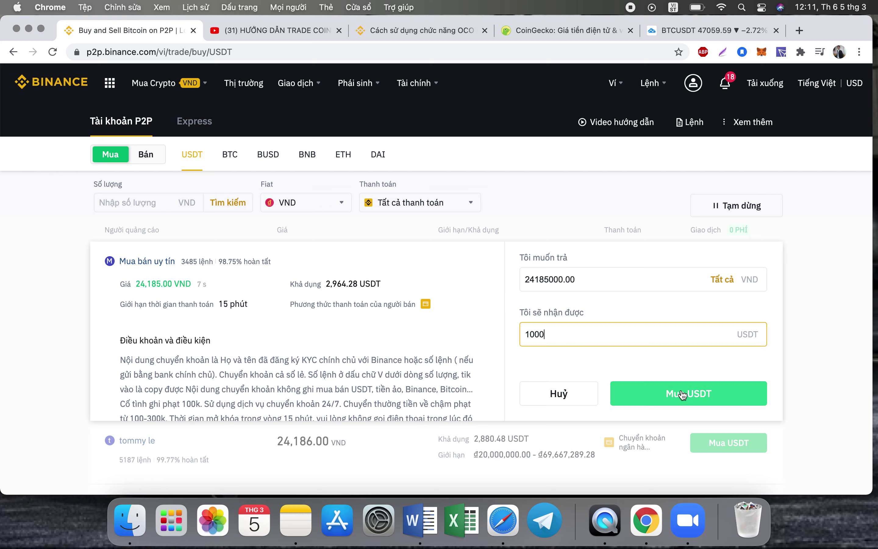
Read through the seller's terms and conditions in the open USDT offer.
scroll(336, 349, down, 3)
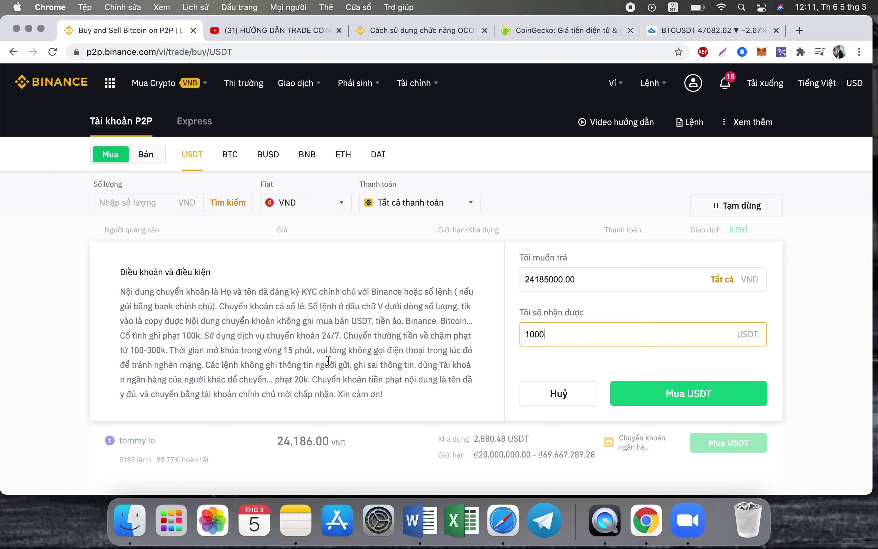
scroll(377, 342, down, 2)
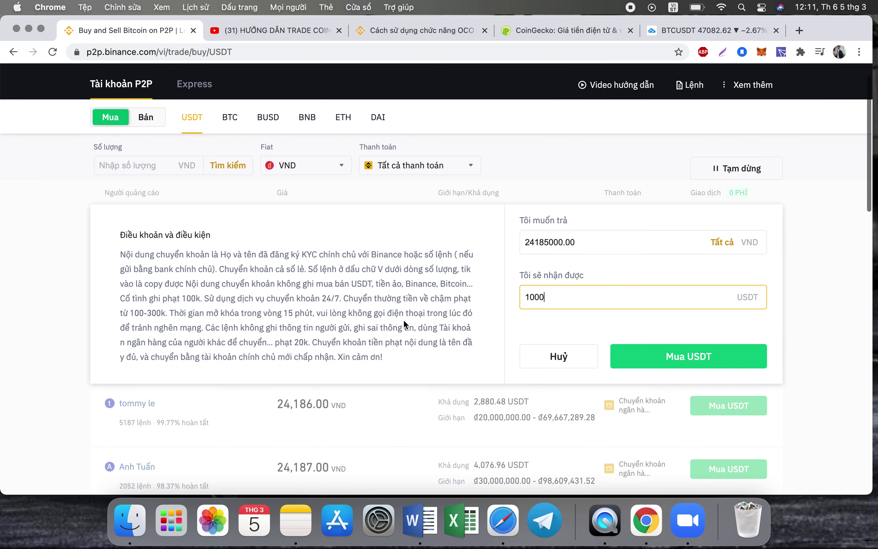
scroll(379, 296, up, 2)
scroll(384, 293, down, 3)
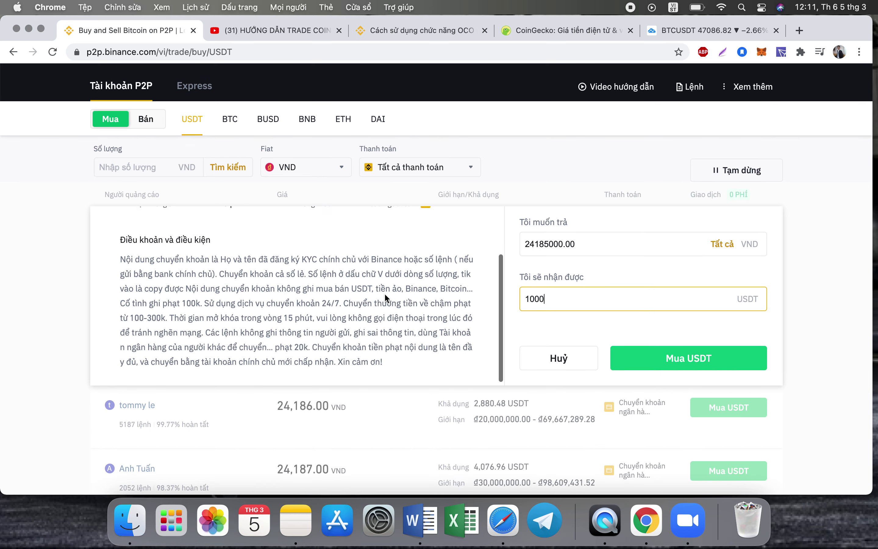
scroll(288, 298, up, 5)
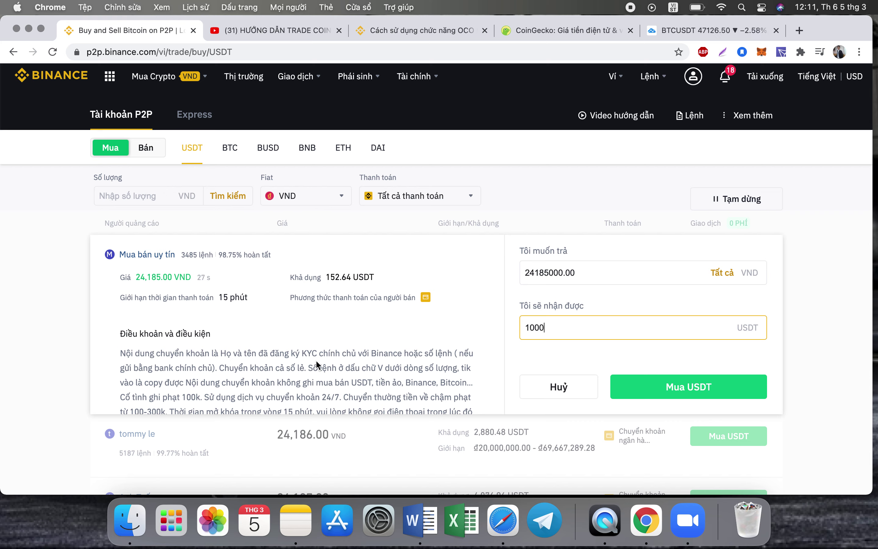
scroll(363, 394, down, 3)
scroll(384, 381, up, 3)
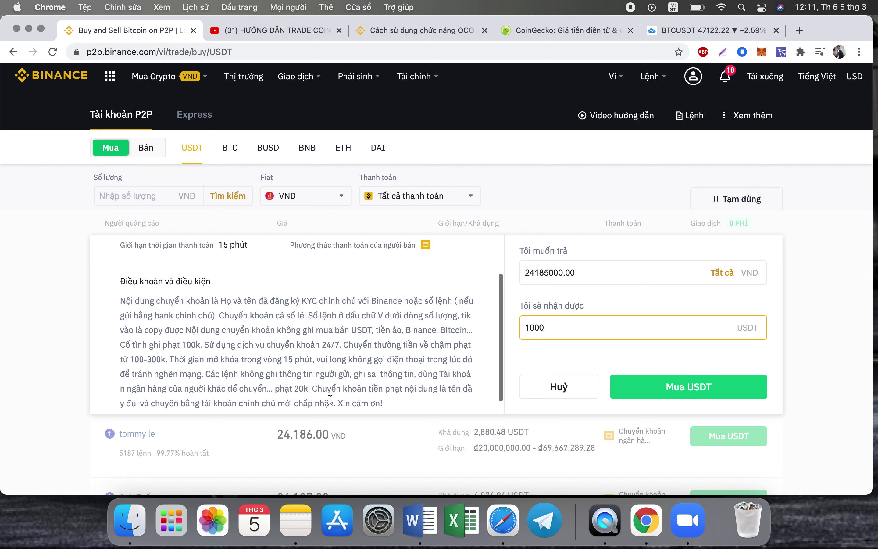
scroll(410, 356, up, 1)
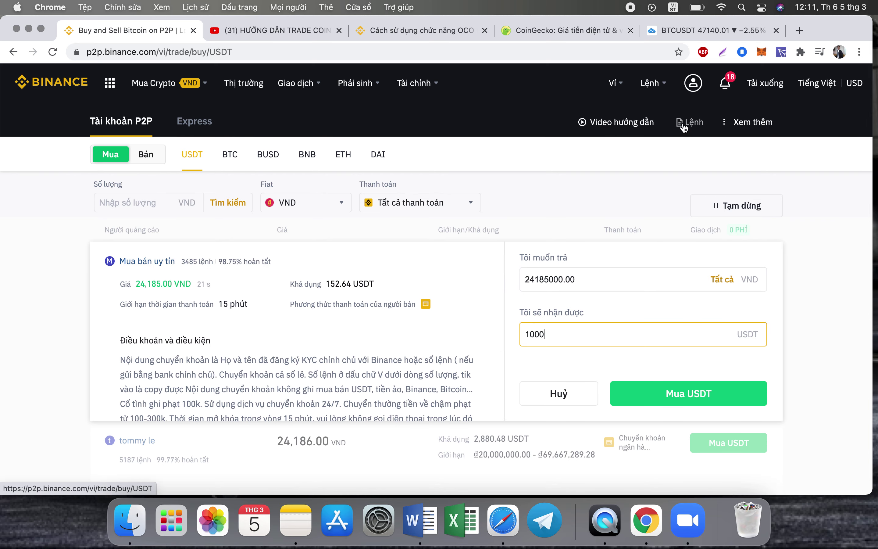
Leave the P2P offer for the home page, open the wallet overview and hide the account balances.
mouse_move(742, 128)
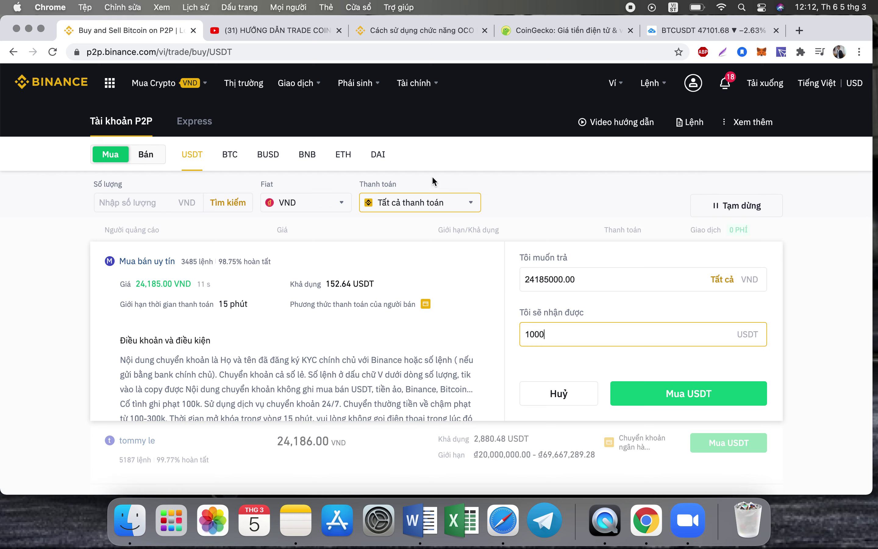
mouse_move(693, 91)
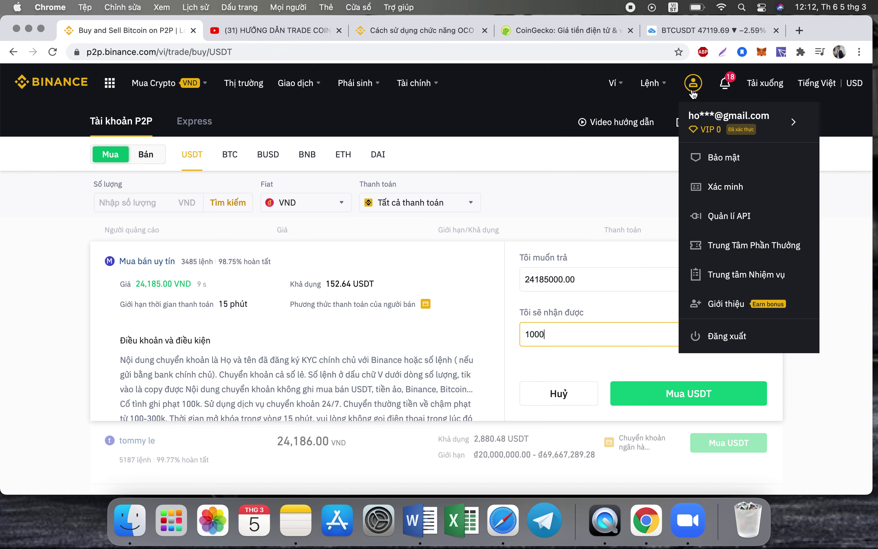
click(65, 83)
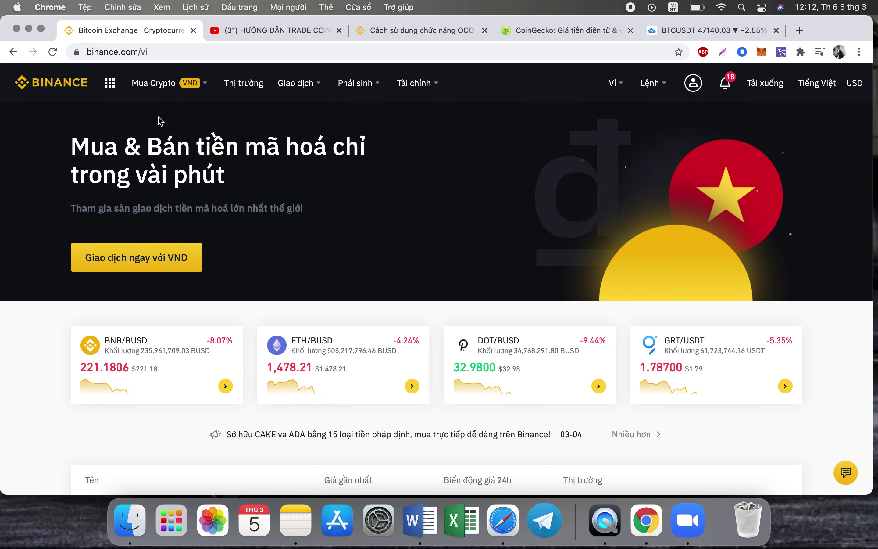
mouse_move(139, 88)
mouse_move(611, 85)
click(629, 119)
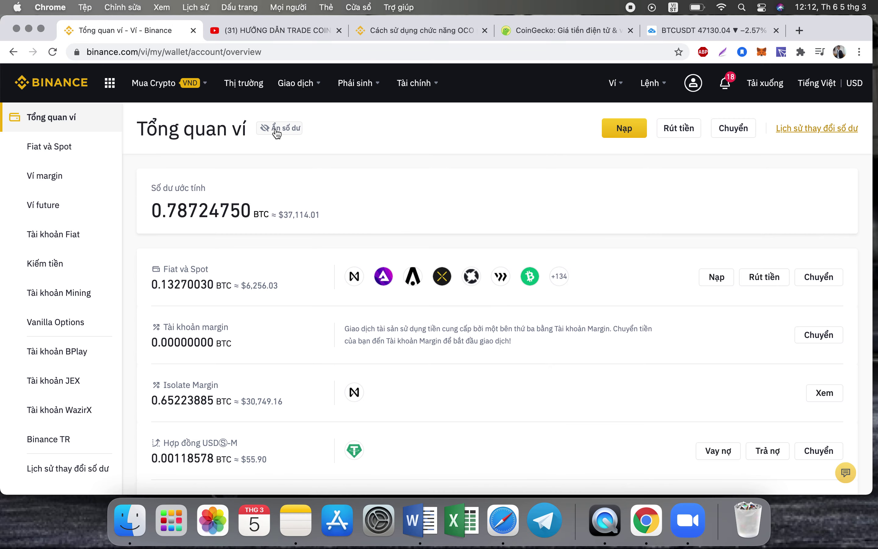
click(277, 133)
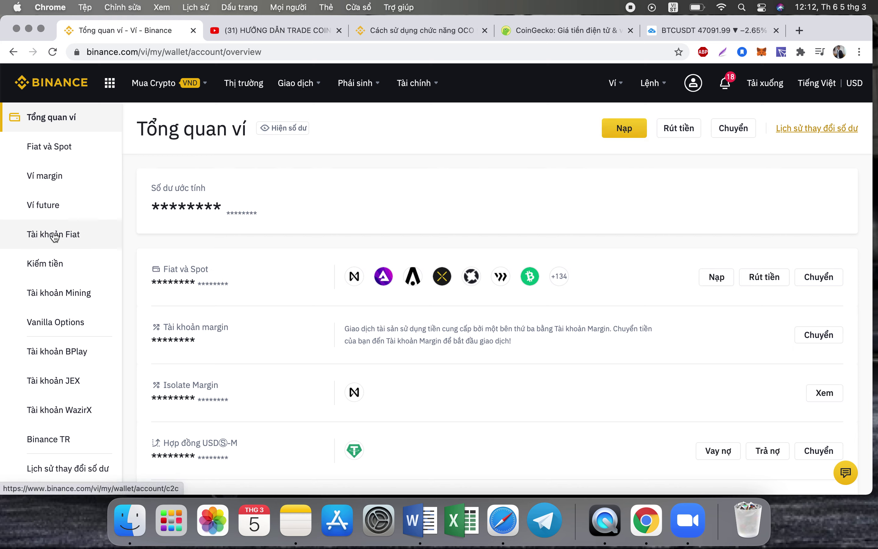
Start an internal transfer from the P2P wallet to Fiat và Spot with USDT as the coin.
mouse_move(149, 97)
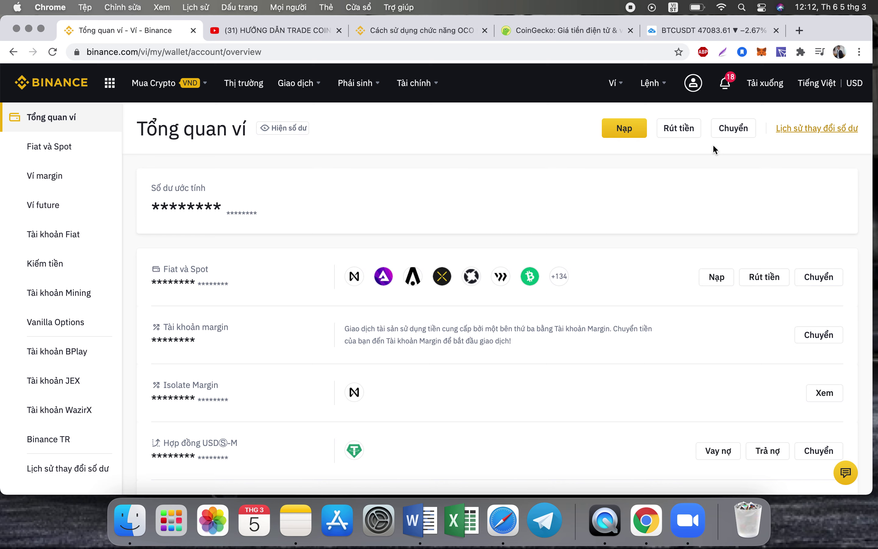
click(737, 131)
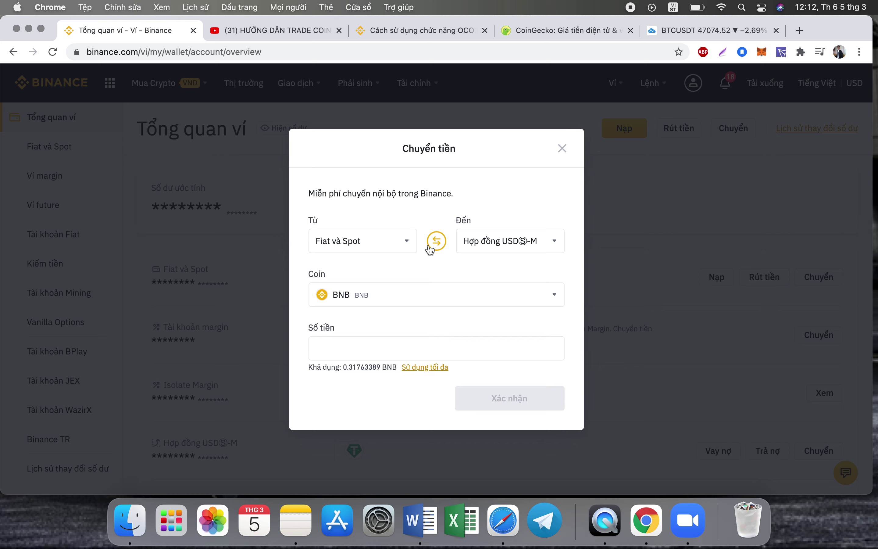
click(524, 249)
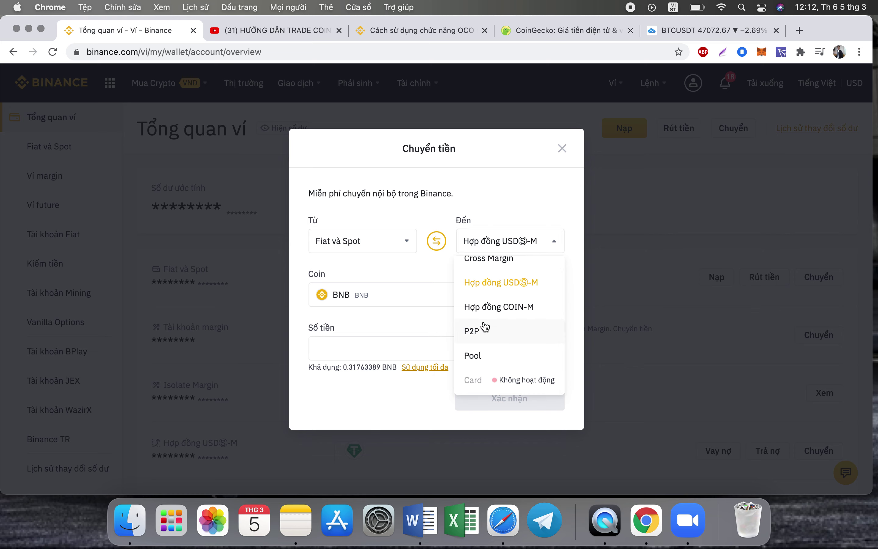
click(479, 337)
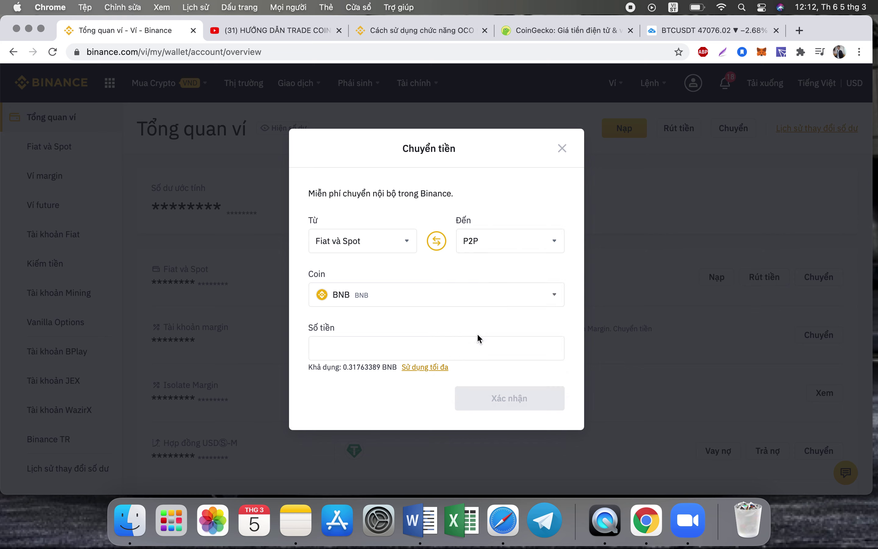
click(437, 243)
click(357, 296)
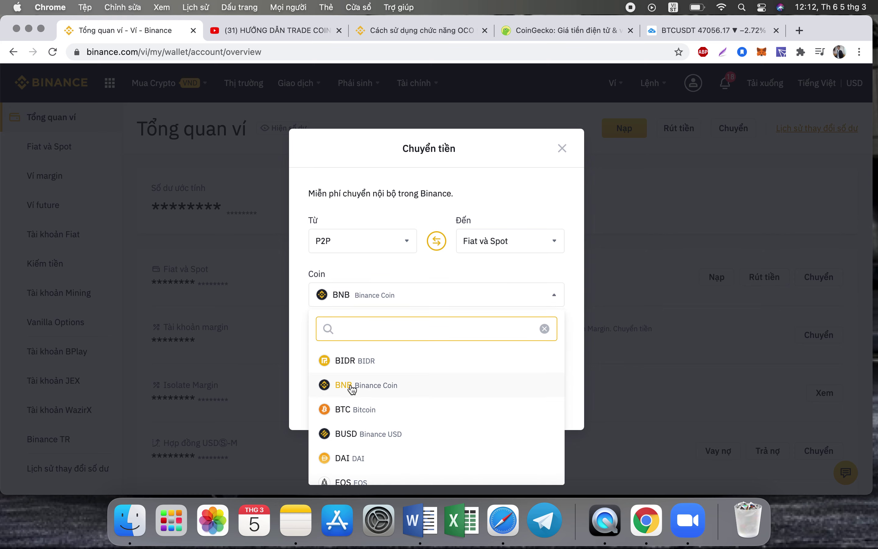
text(us)
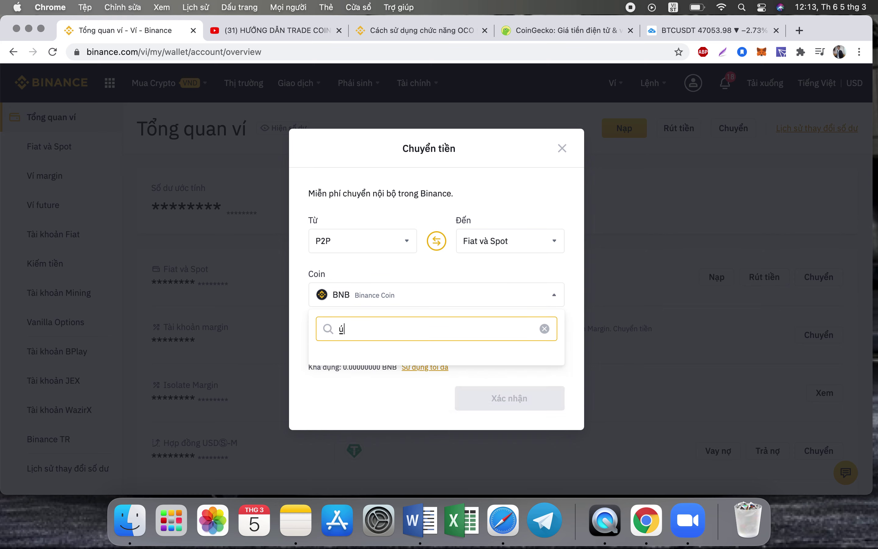
click(359, 361)
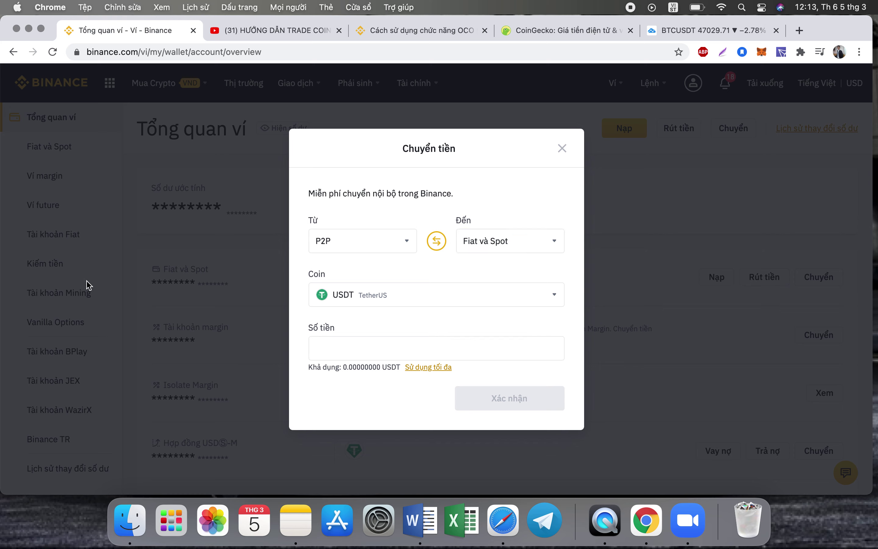
Reverse the transfer direction to Fiat và Spot to P2P and transfer the maximum available USDT.
click(437, 240)
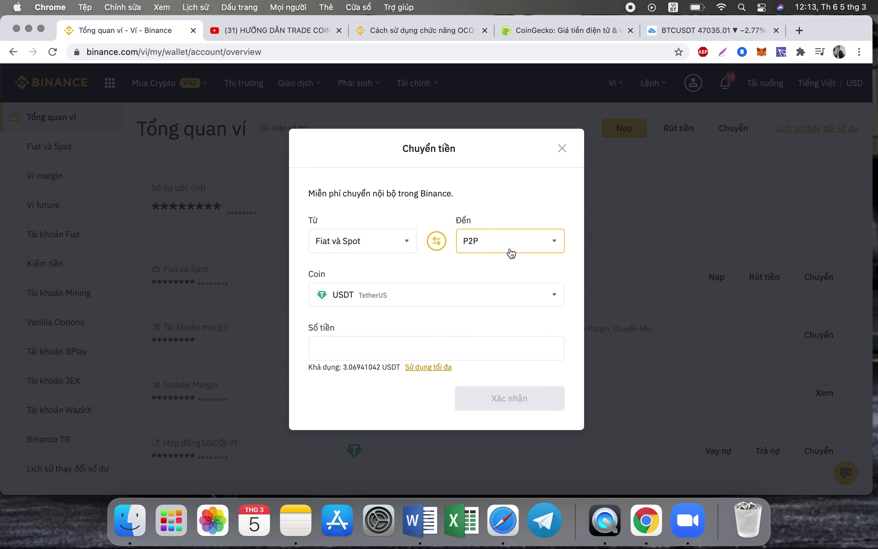
click(431, 370)
click(490, 400)
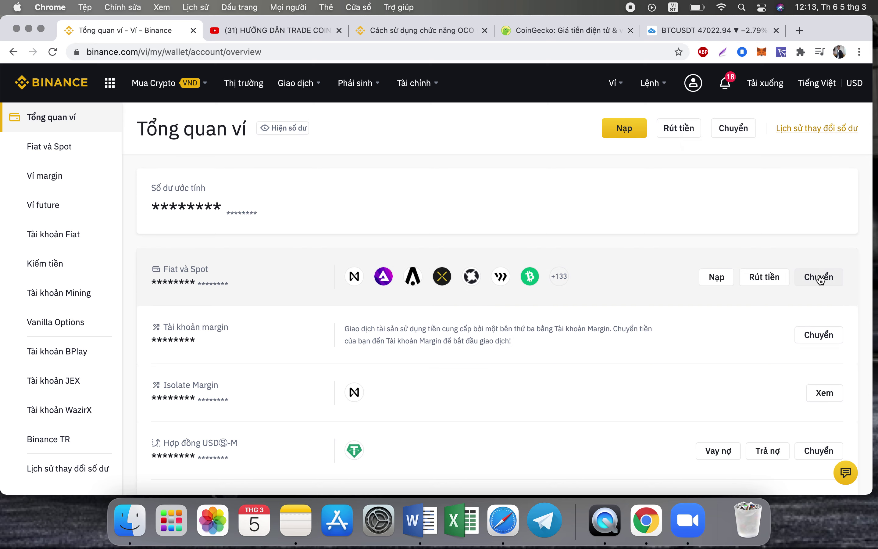
Start a transfer from the Fiat và Spot wallet, look through the available destination wallets, and close it without transferring.
click(820, 278)
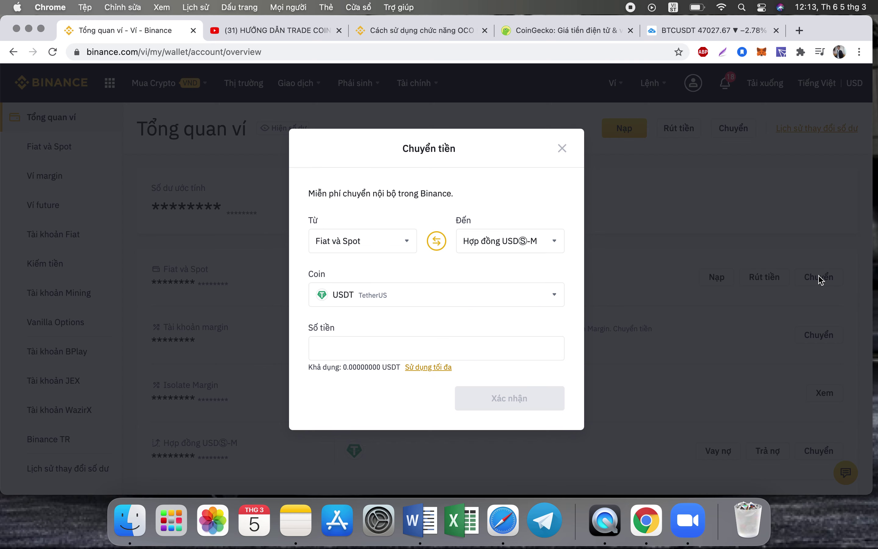
click(508, 244)
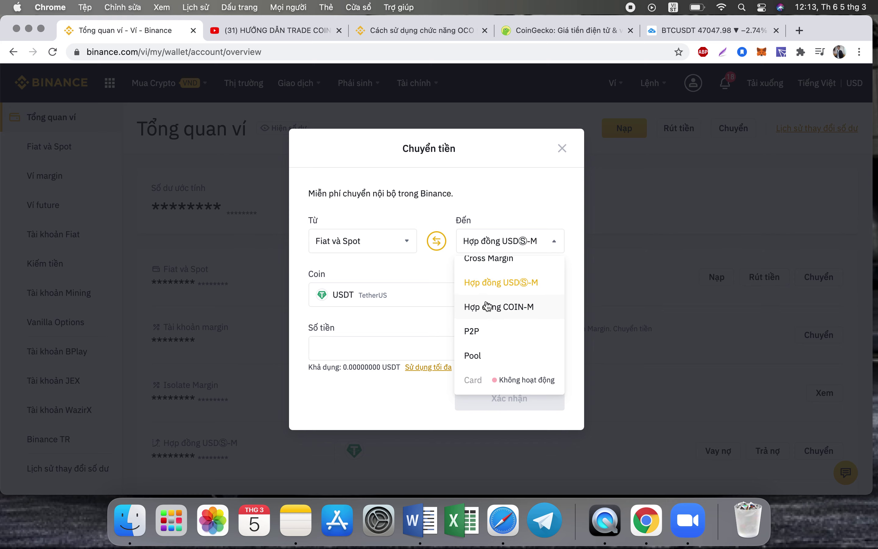
scroll(497, 274, up, 1)
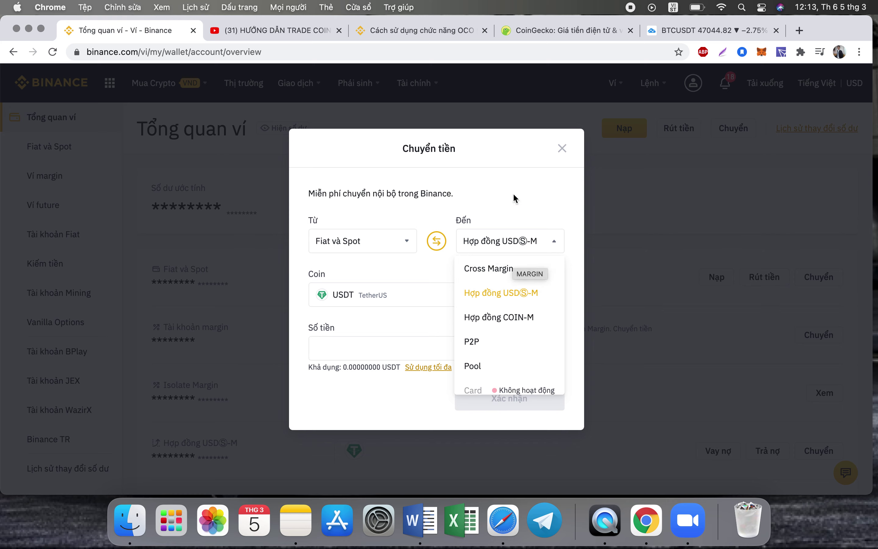
click(562, 149)
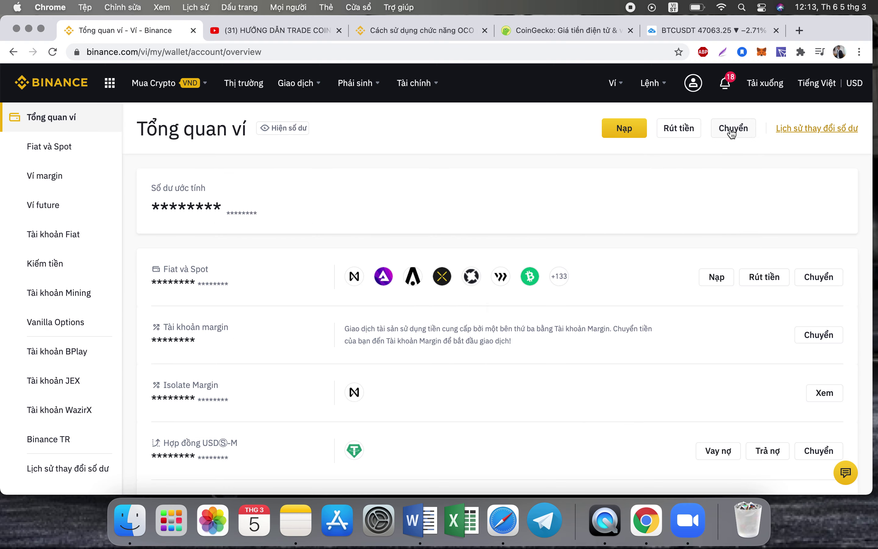
Visit the Fiat và Spot wallet and return to the wallet overview.
scroll(640, 201, down, 1)
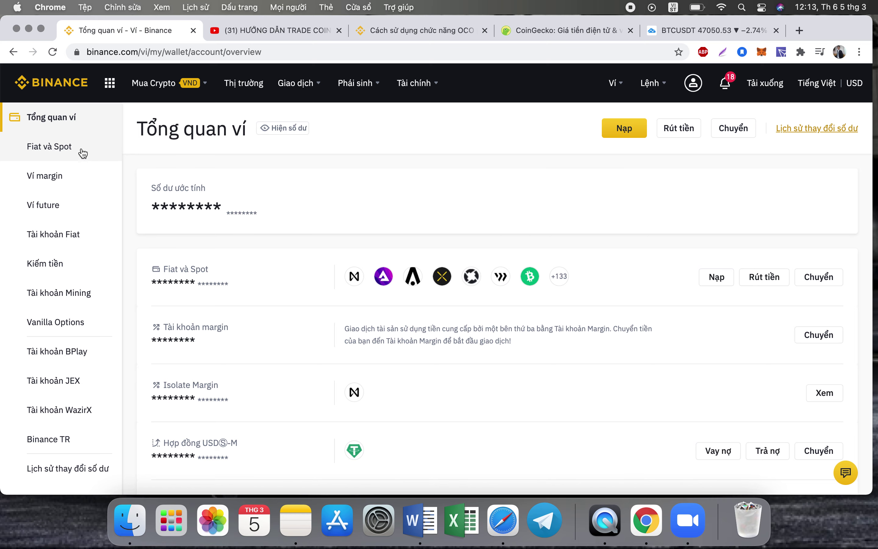
click(58, 145)
click(64, 121)
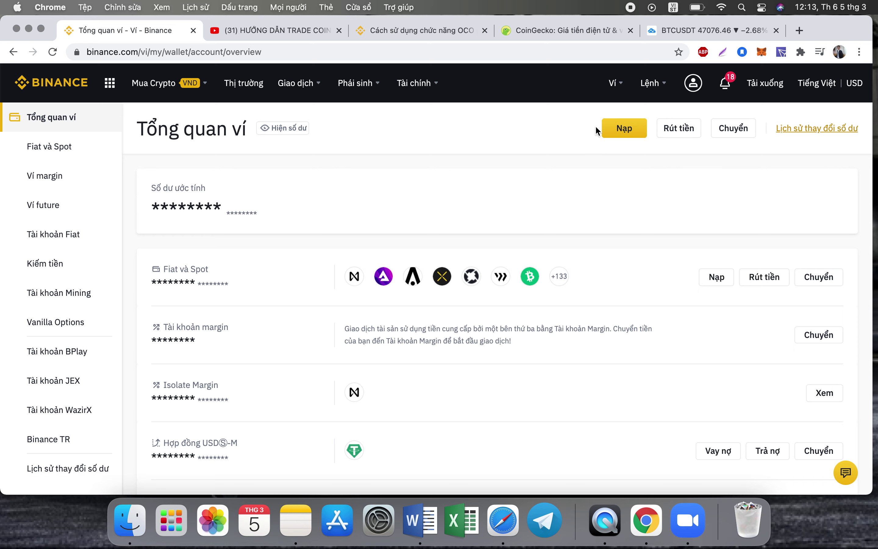
Open the crypto deposit page from the wallet overview by choosing Nạp tiền mã hoá.
click(617, 134)
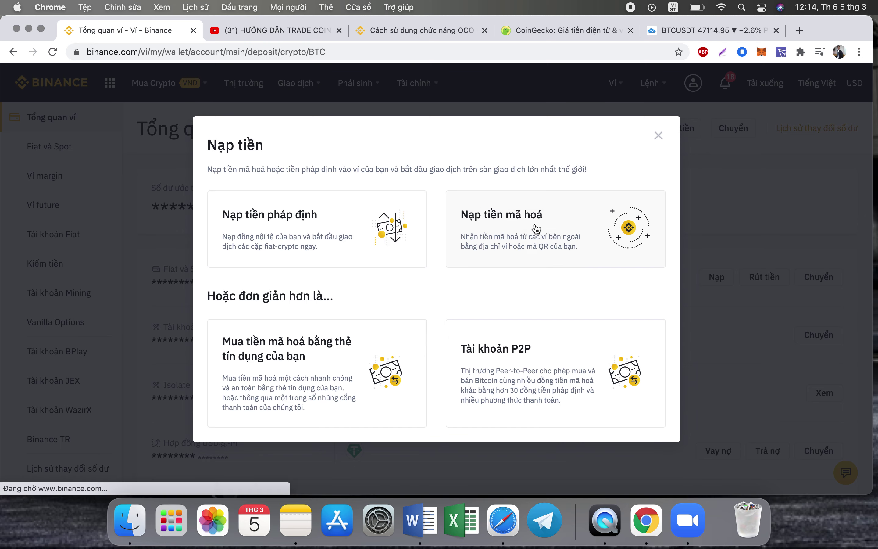
click(536, 229)
scroll(437, 272, down, 1)
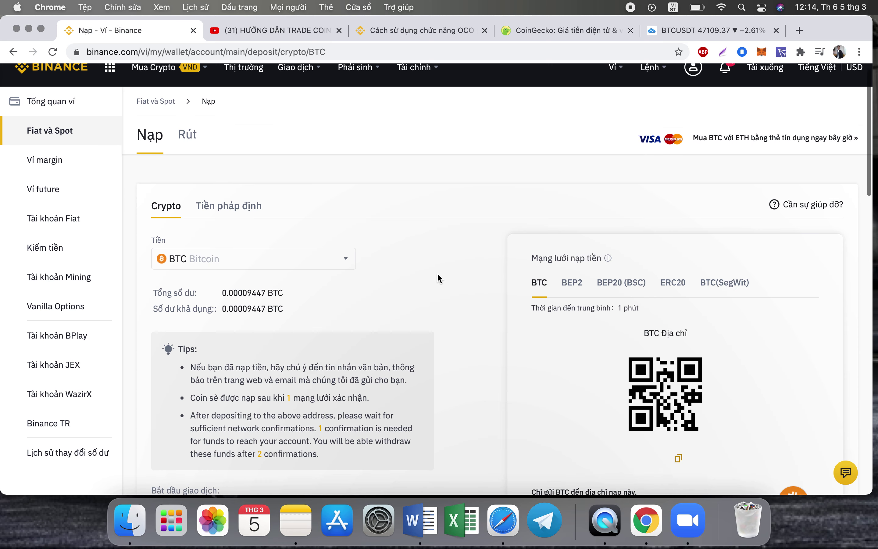
scroll(440, 279, down, 2)
scroll(439, 279, up, 3)
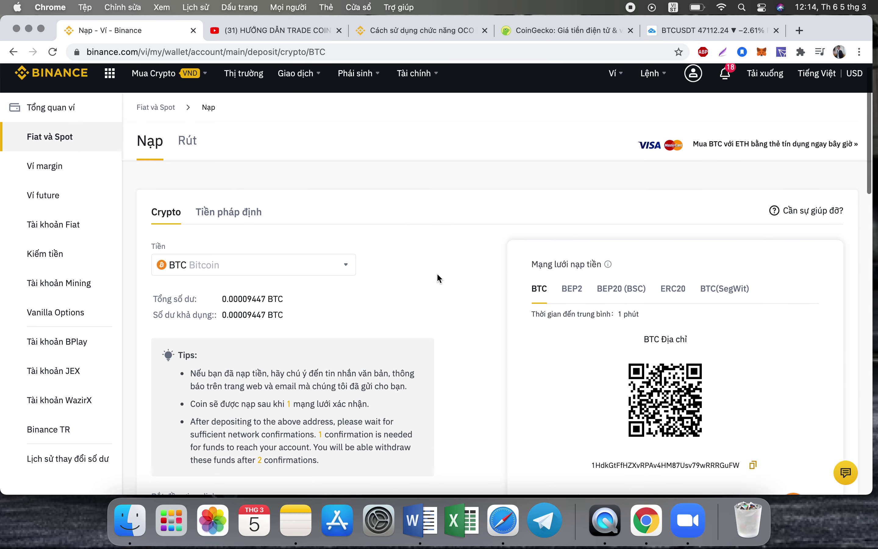
Look through the coins offered for deposit and close the list without changing the BTC selection.
click(280, 271)
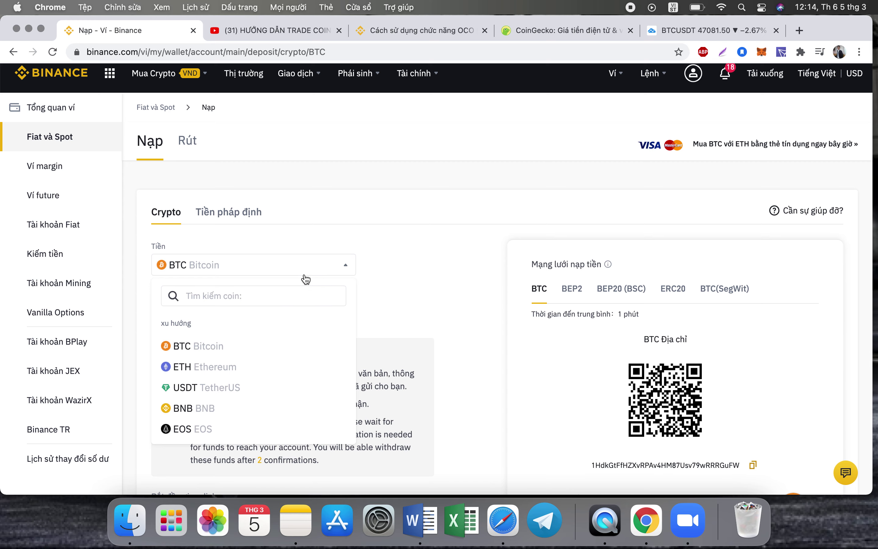
scroll(224, 242, down, 1)
scroll(223, 242, down, 4)
scroll(224, 242, up, 5)
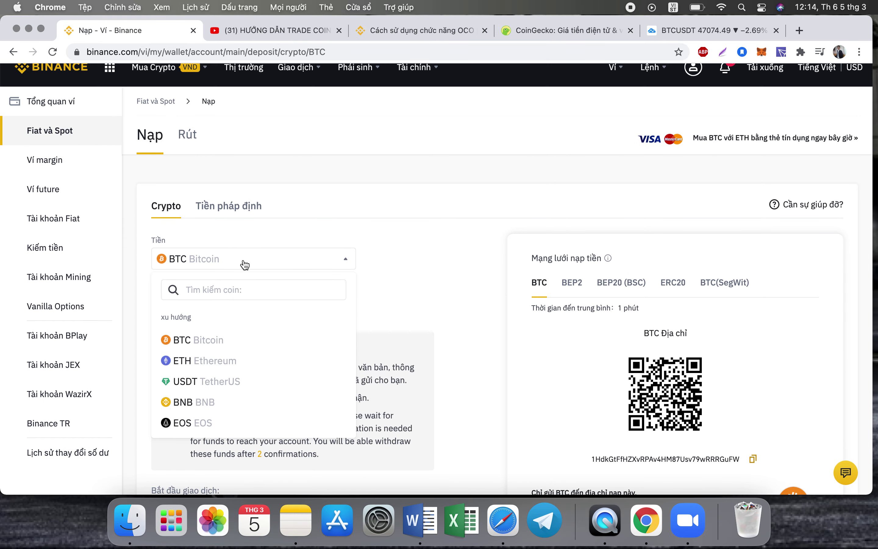
scroll(530, 294, down, 7)
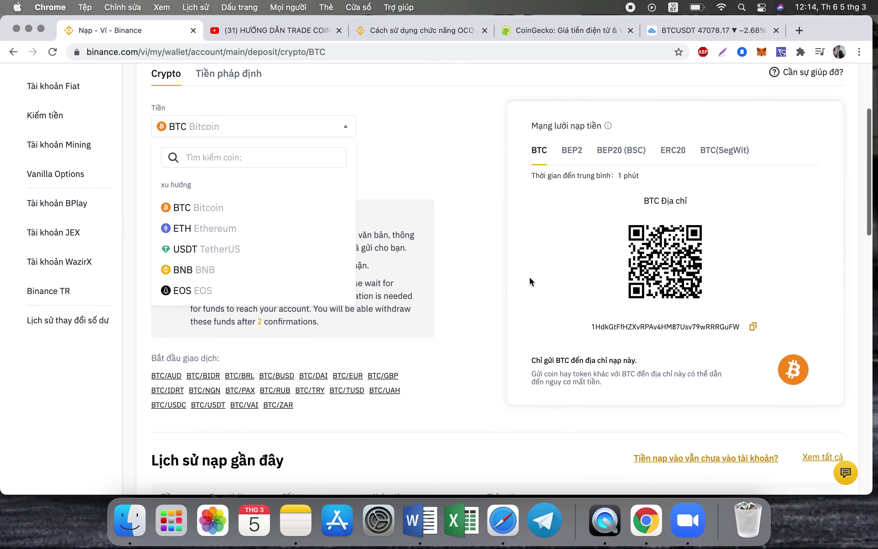
click(576, 161)
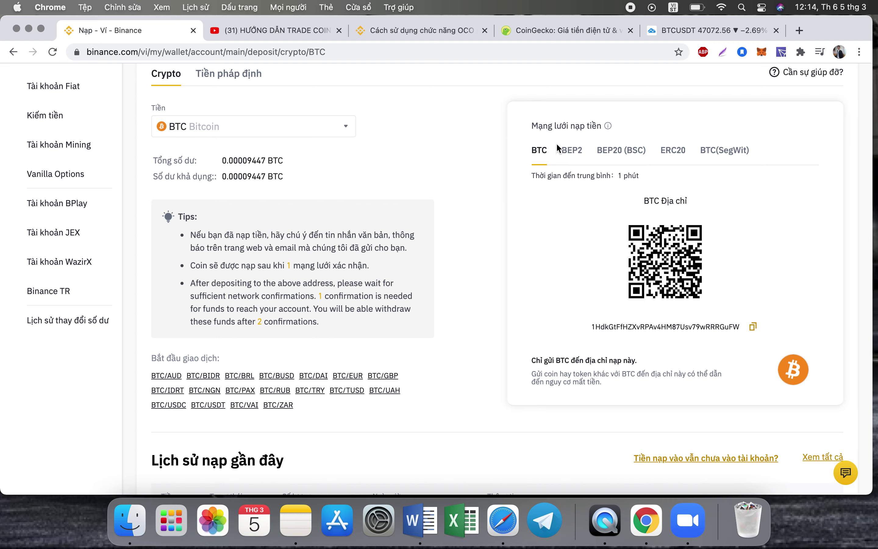
Show the BEP2 deposit details for BTC, dismiss the memo notice, and examine the address and MEMO.
click(570, 150)
click(429, 335)
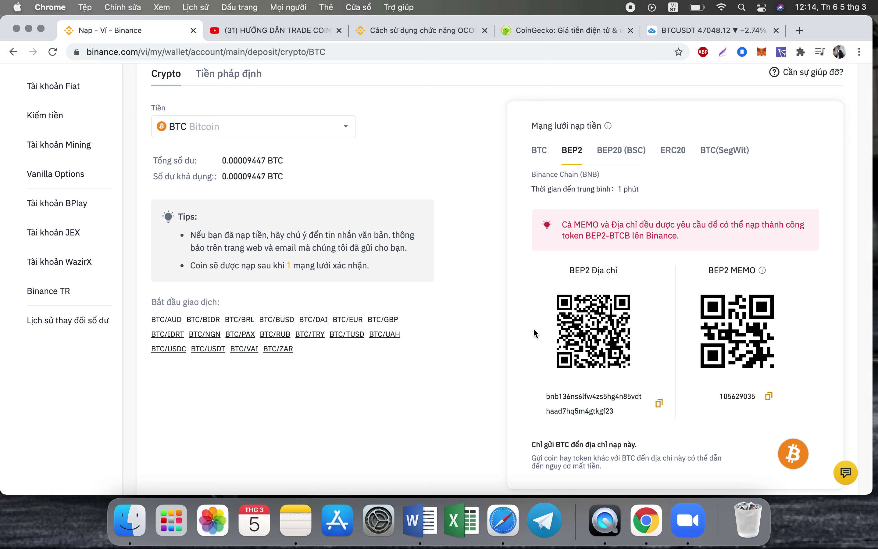
scroll(555, 322, down, 3)
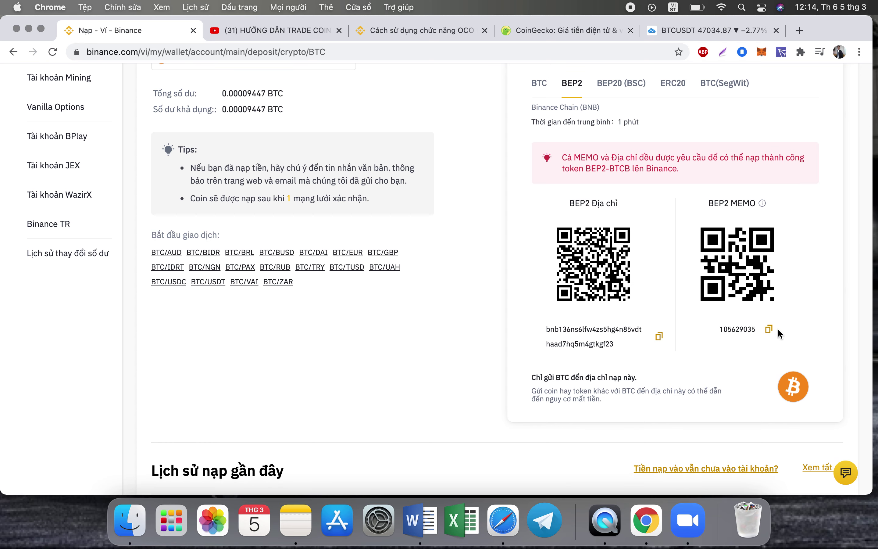
scroll(734, 318, up, 2)
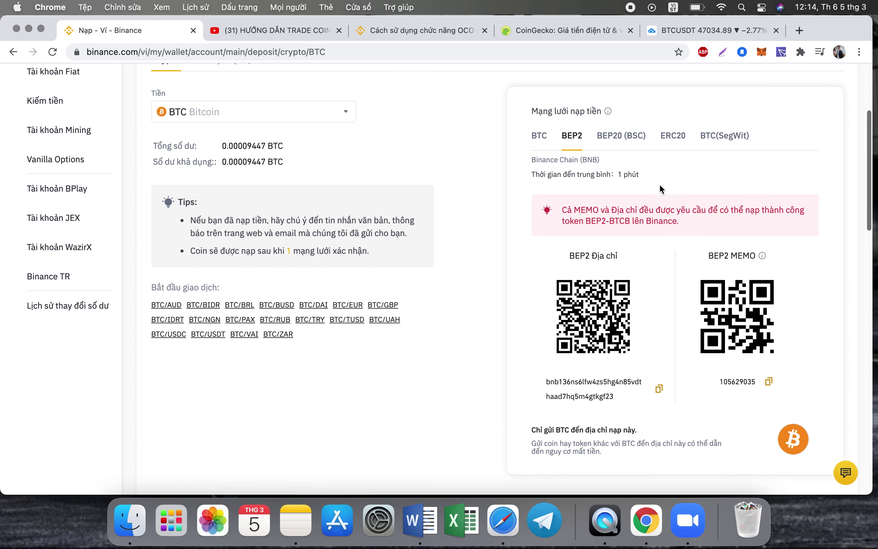
Switch the BTC deposit network to BEP20 (BSC) and review its address and deposit tips.
click(620, 137)
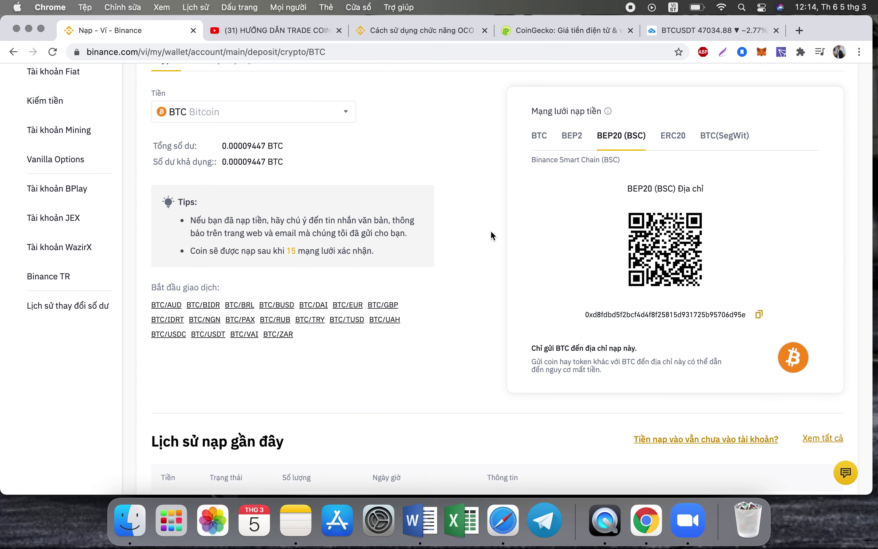
scroll(491, 231, up, 2)
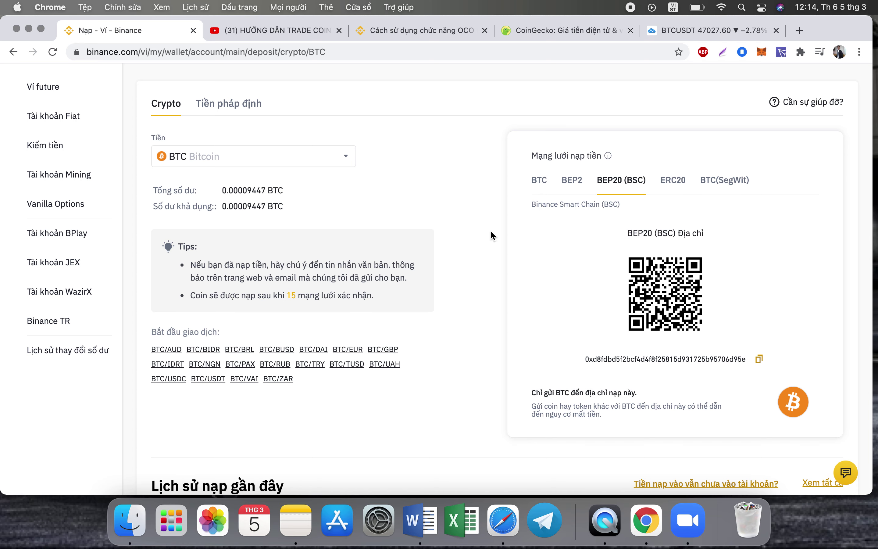
scroll(490, 202, down, 1)
scroll(491, 206, up, 2)
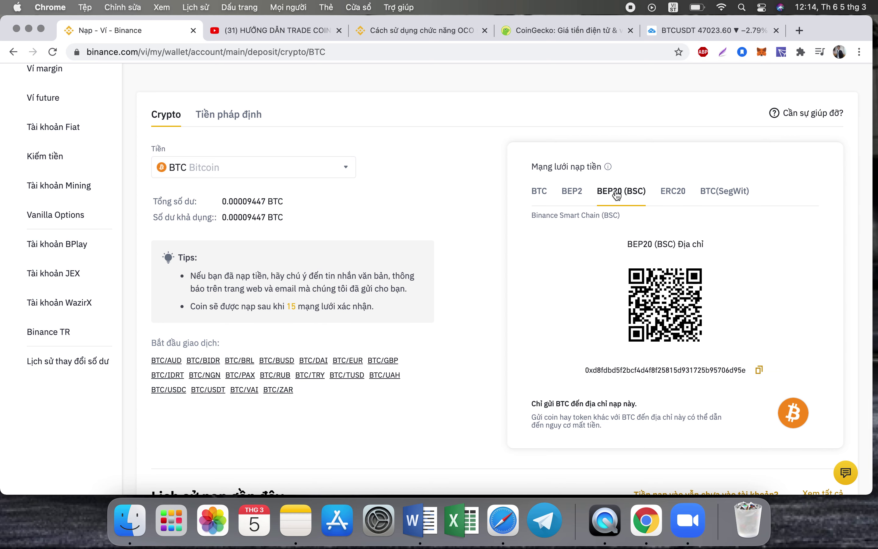
scroll(617, 218, up, 5)
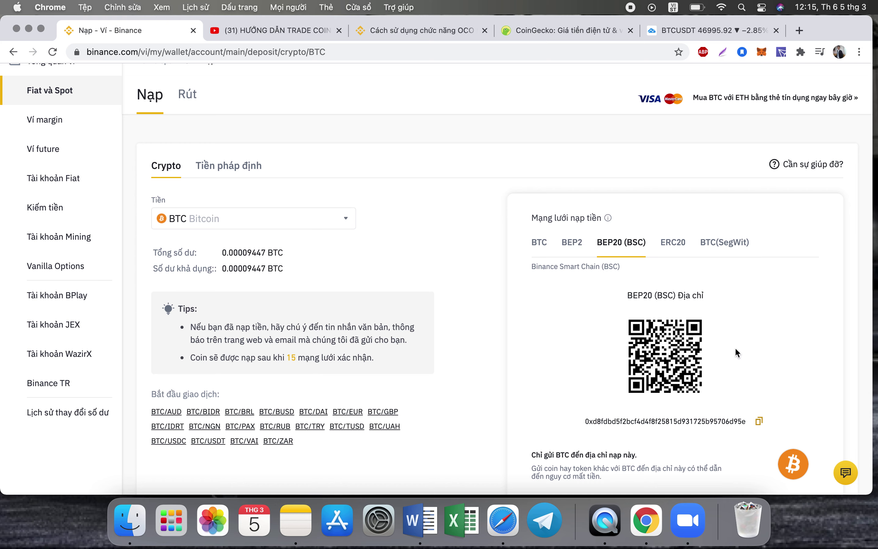
View the ERC20 deposit network for BTC, dismiss its notice, and return to BEP20 (BSC).
click(678, 244)
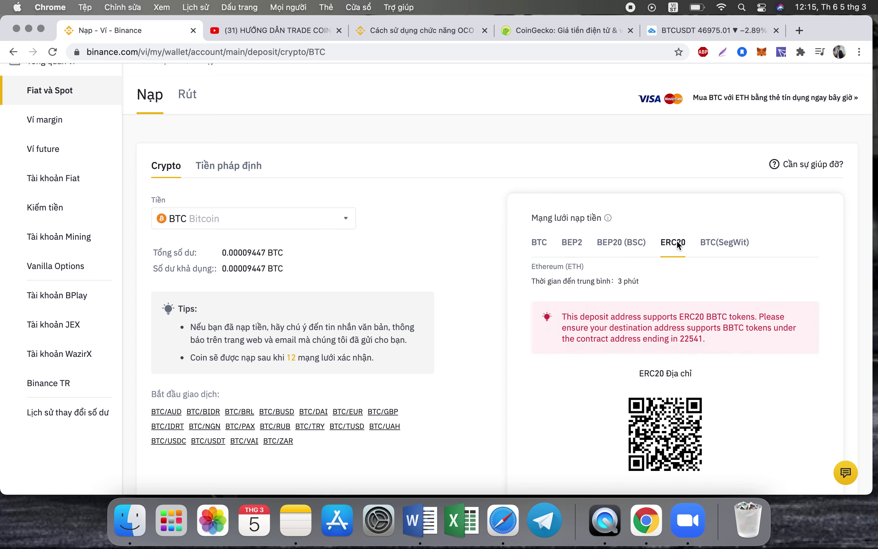
click(452, 352)
scroll(639, 372, down, 3)
click(630, 153)
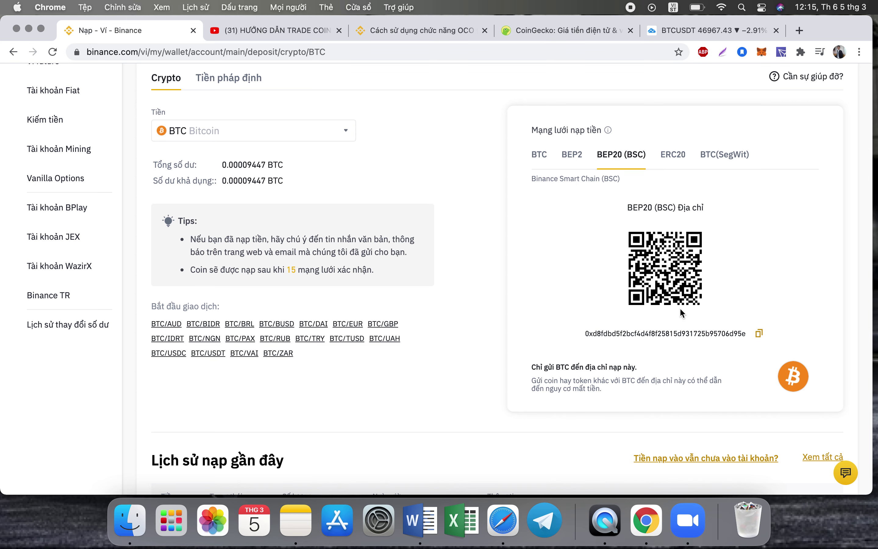
Highlight the Mạng lưới nạp tiền label and show the BTC(SegWit) deposit network.
scroll(649, 306, up, 2)
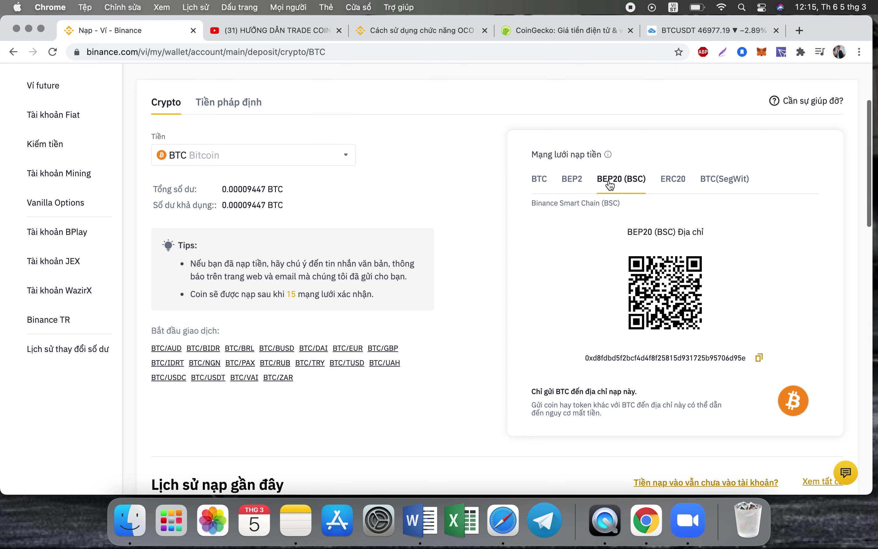
drag(531, 154, 601, 154)
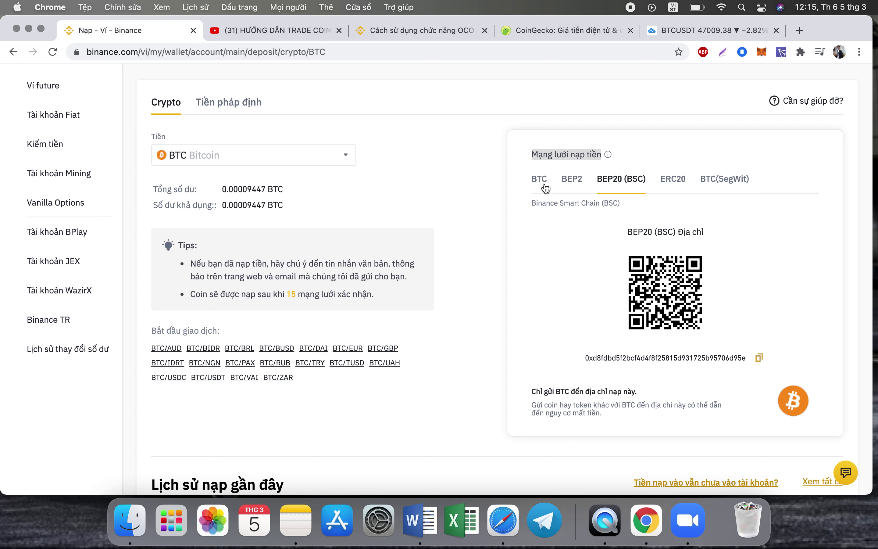
click(734, 186)
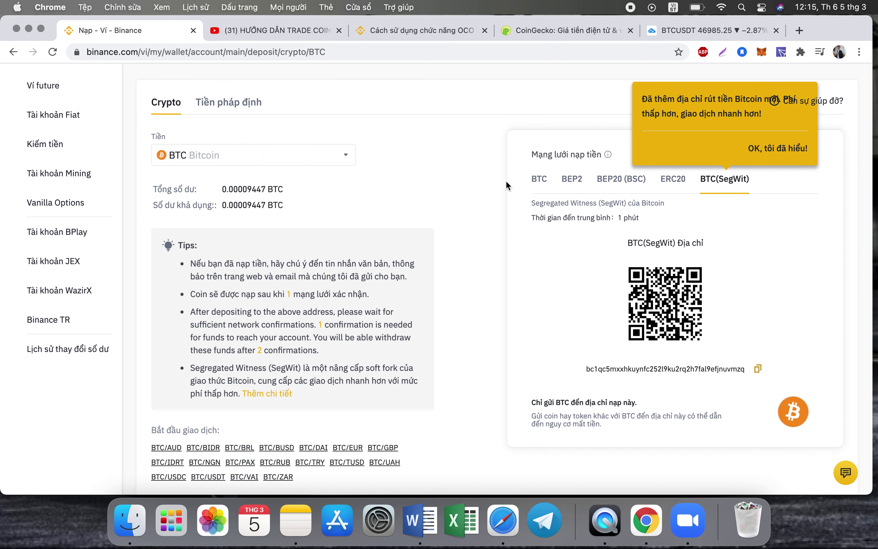
Change the deposit coin to ETH and view its BEP20 (BSC), ERC20 and BEP2 networks, dismissing the memo notice.
scroll(466, 183, up, 3)
click(254, 238)
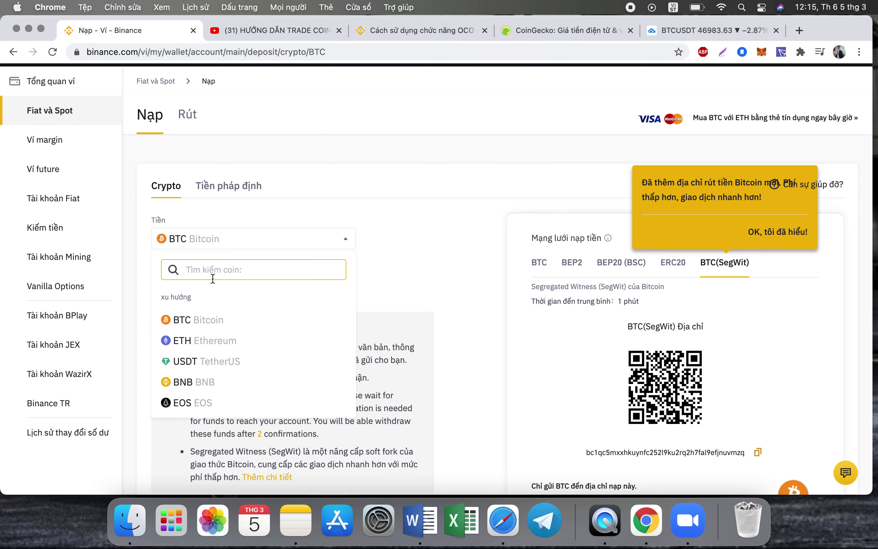
click(196, 342)
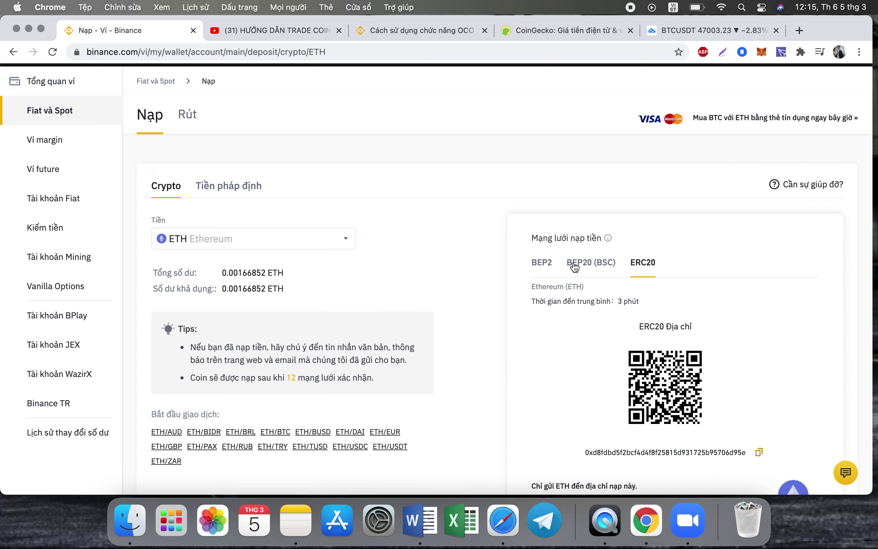
click(591, 264)
scroll(681, 248, down, 3)
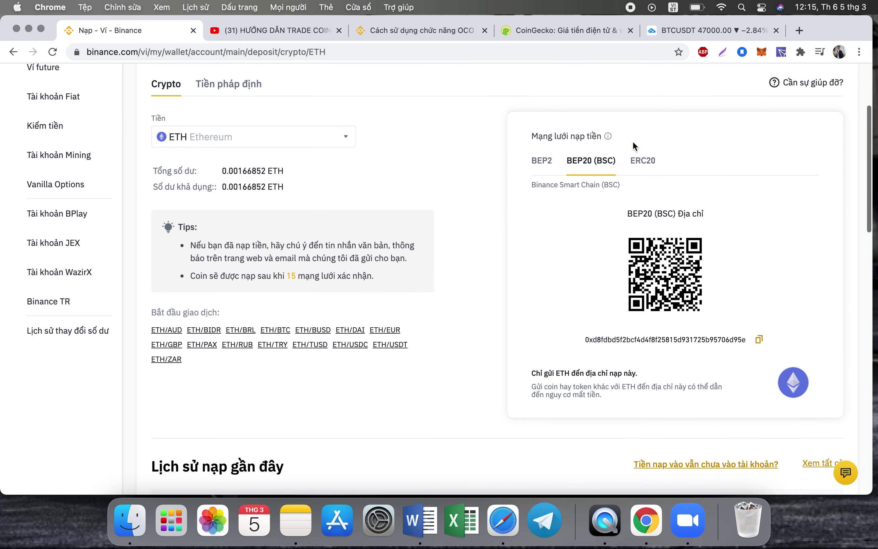
click(644, 161)
click(542, 161)
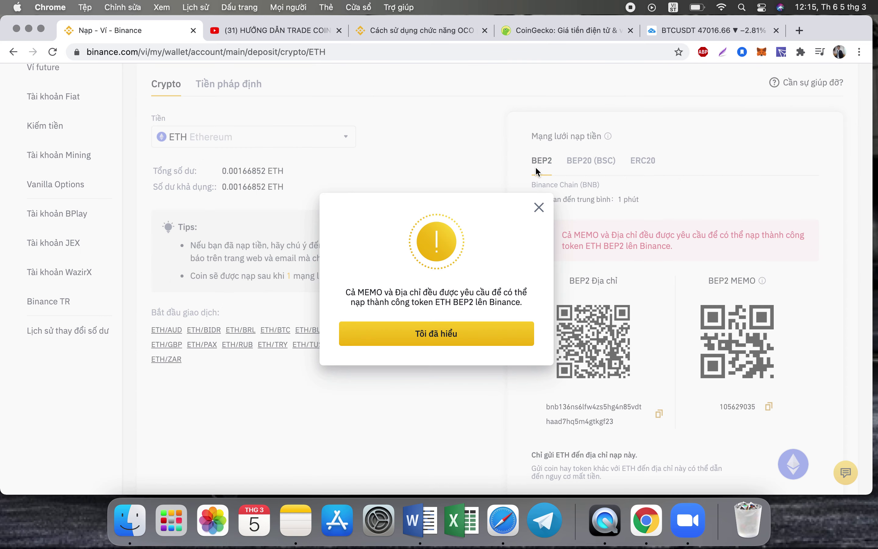
click(540, 208)
Change the deposit coin to USDT and show its BEP2 network, dismissing the memo notice.
click(225, 142)
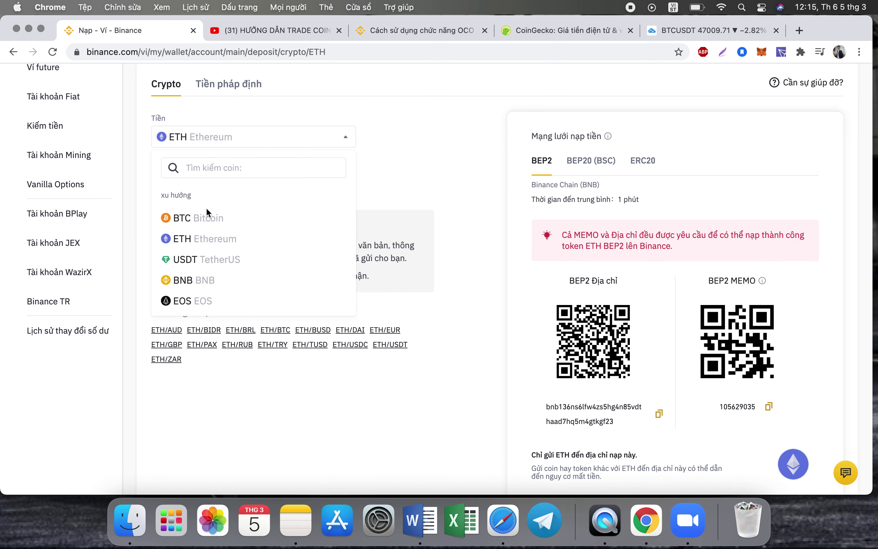
click(214, 265)
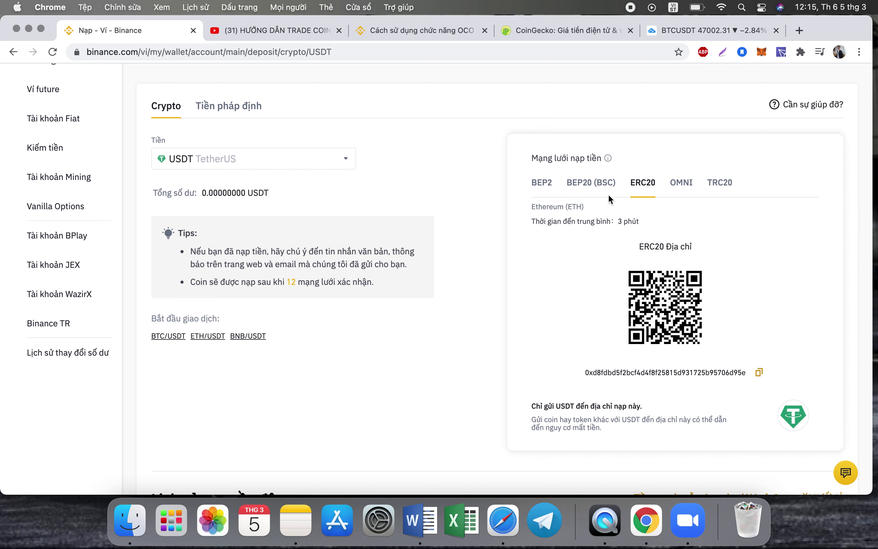
scroll(545, 196, up, 1)
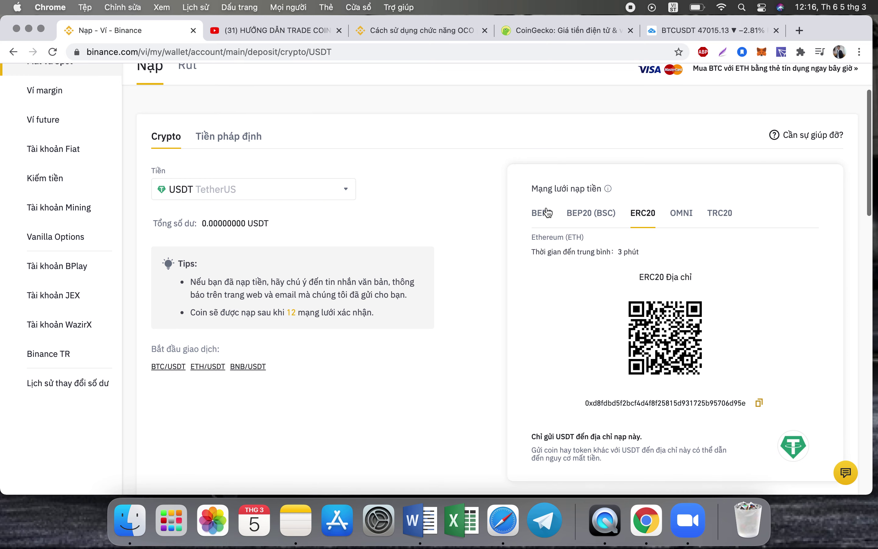
click(542, 217)
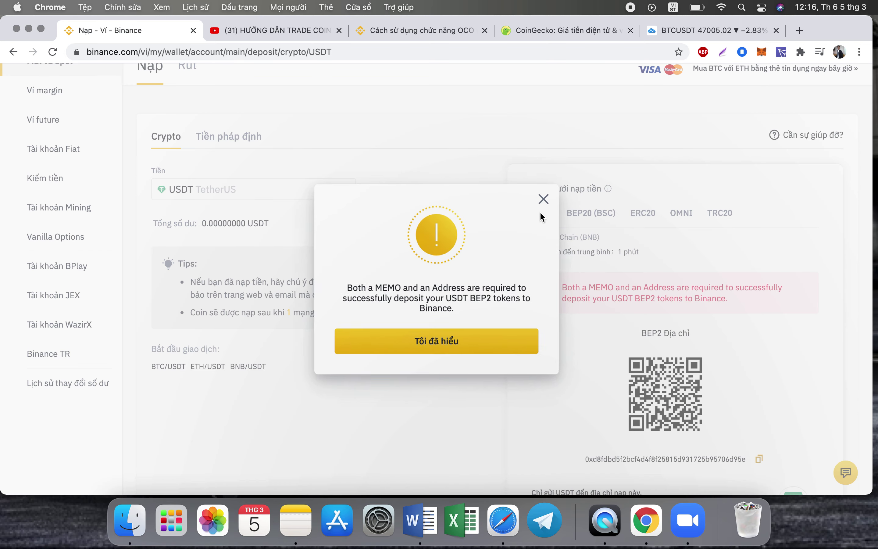
click(540, 199)
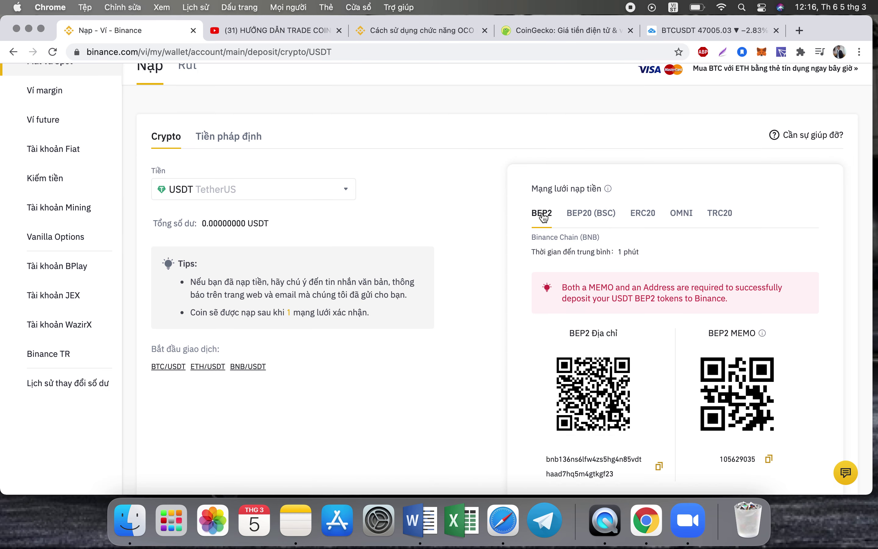
Compare the USDT deposit addresses on the BEP20 (BSC) and ERC20 networks, ending on ERC20.
click(599, 215)
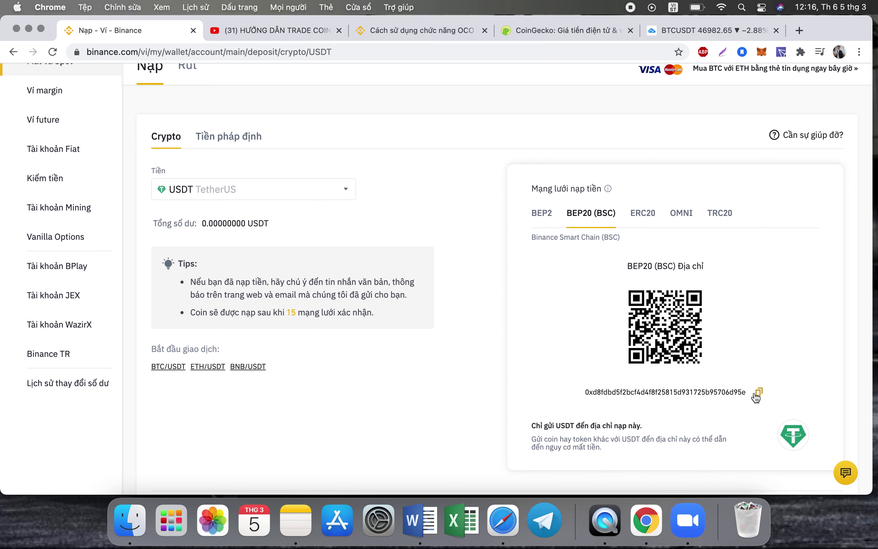
click(643, 220)
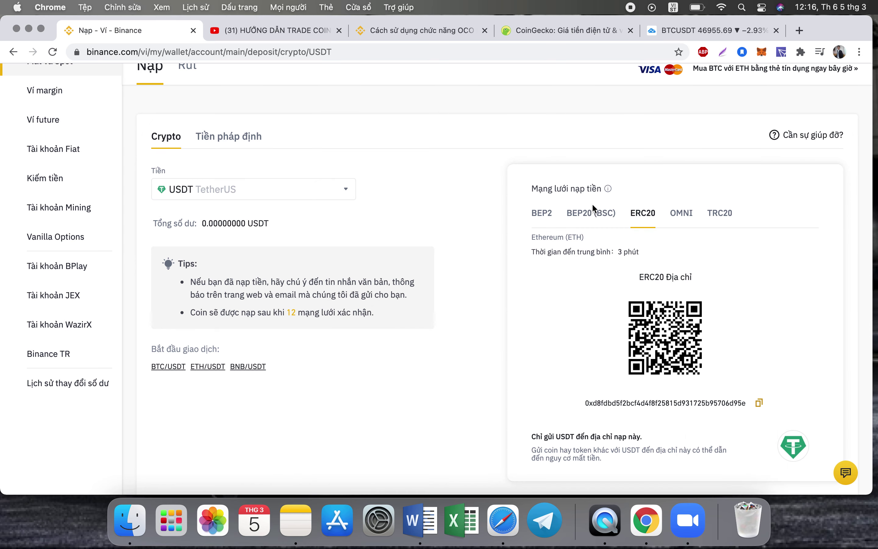
click(589, 215)
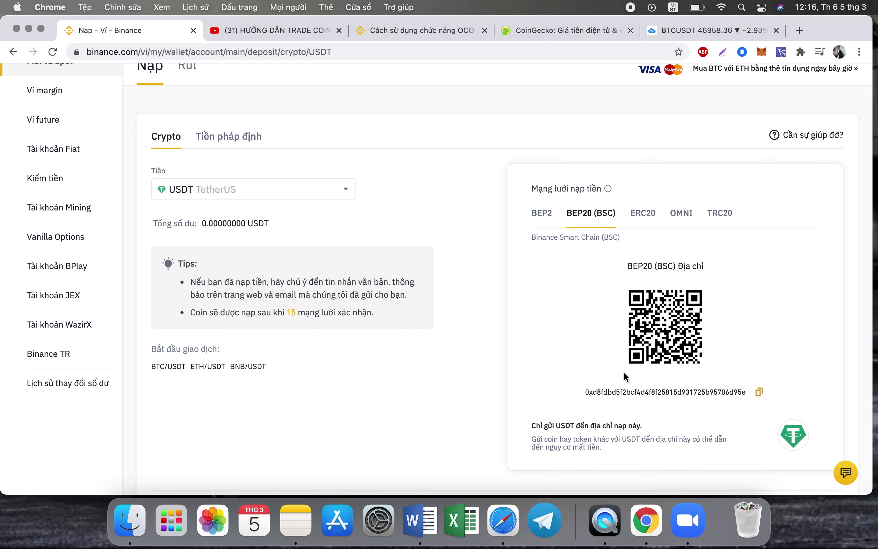
click(636, 215)
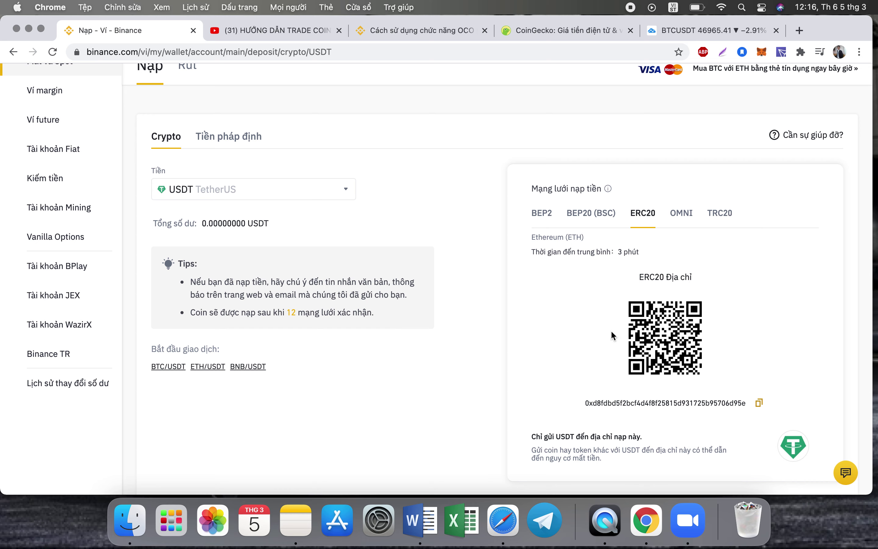
View the OMNI network for USDT, compare TRC20 with BEP20 (BSC), and leave TRC20 selected.
click(684, 215)
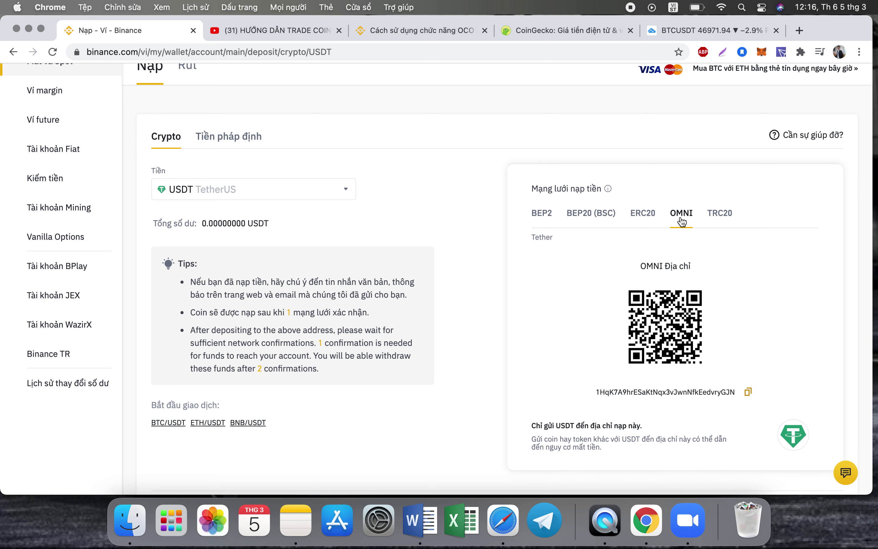
click(723, 223)
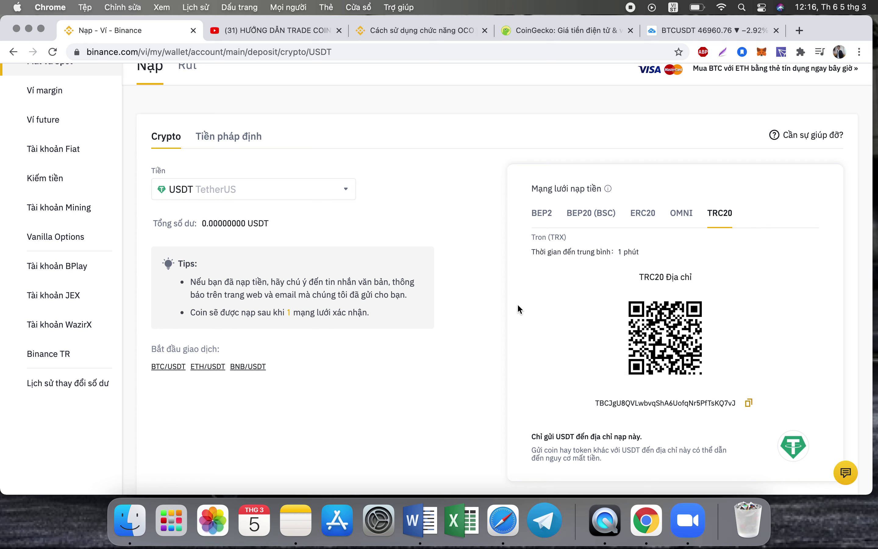
click(583, 218)
click(722, 217)
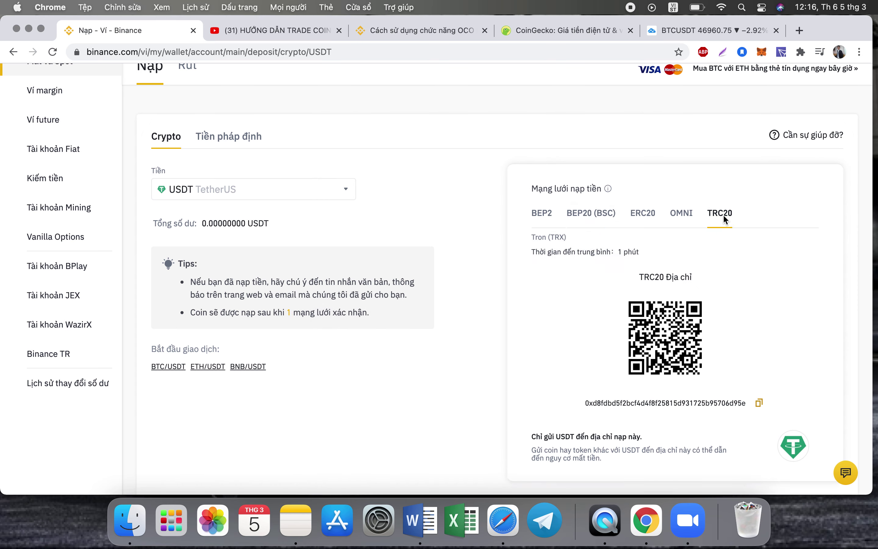
Copy the USDT deposit address on the ERC20 network, and show the BEP20 (BSC) deposit network.
click(640, 218)
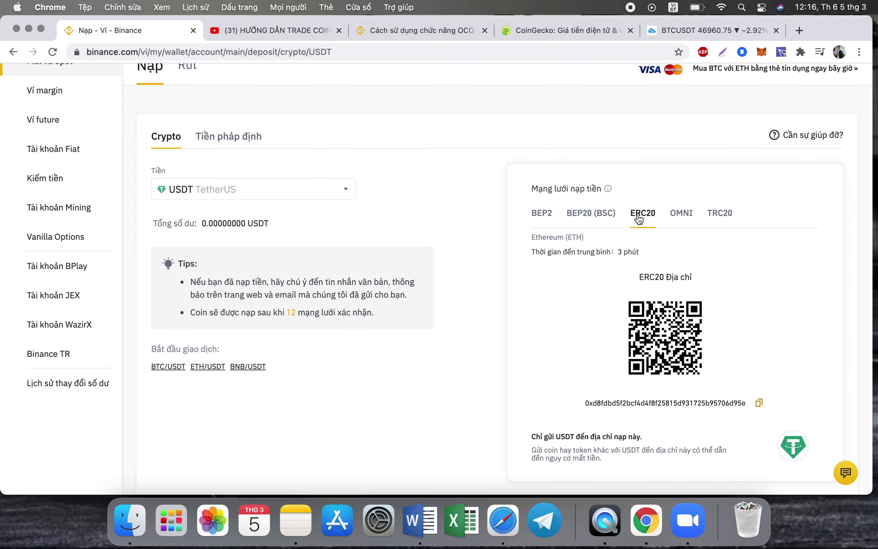
scroll(379, 162, up, 3)
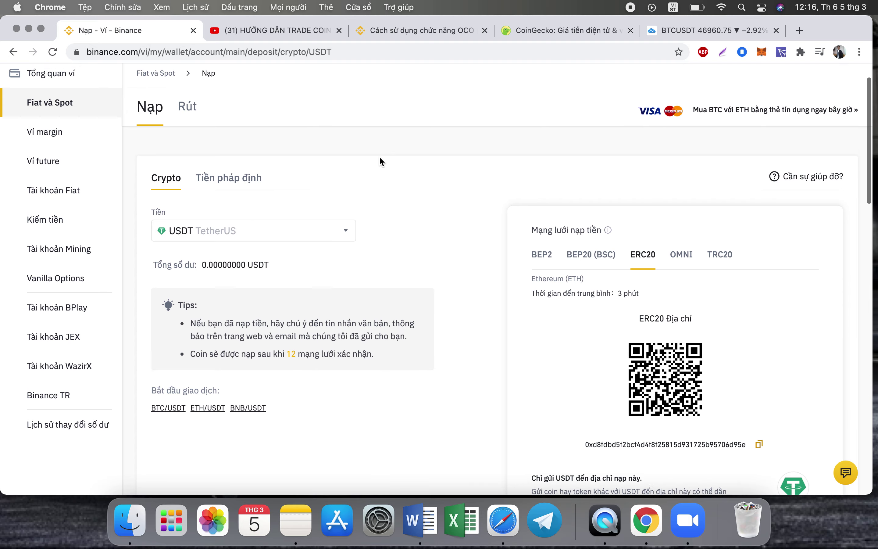
scroll(417, 280, down, 5)
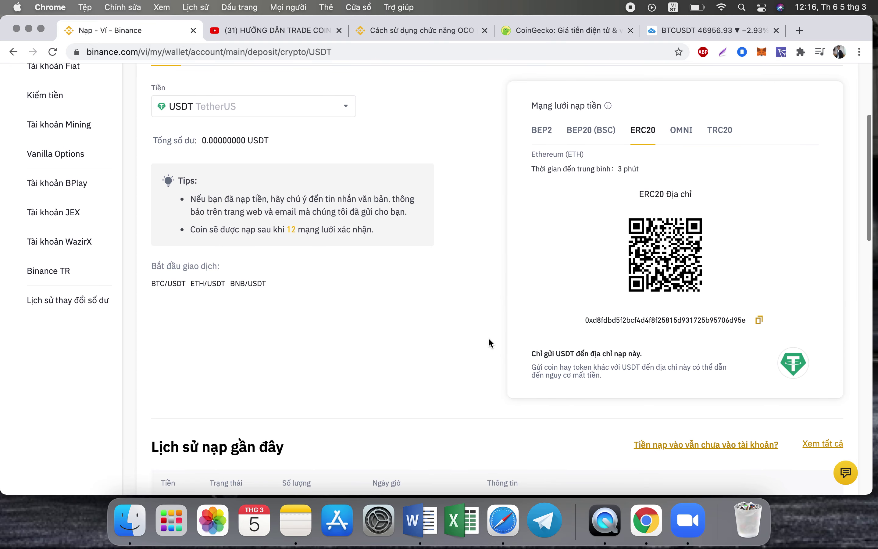
click(761, 323)
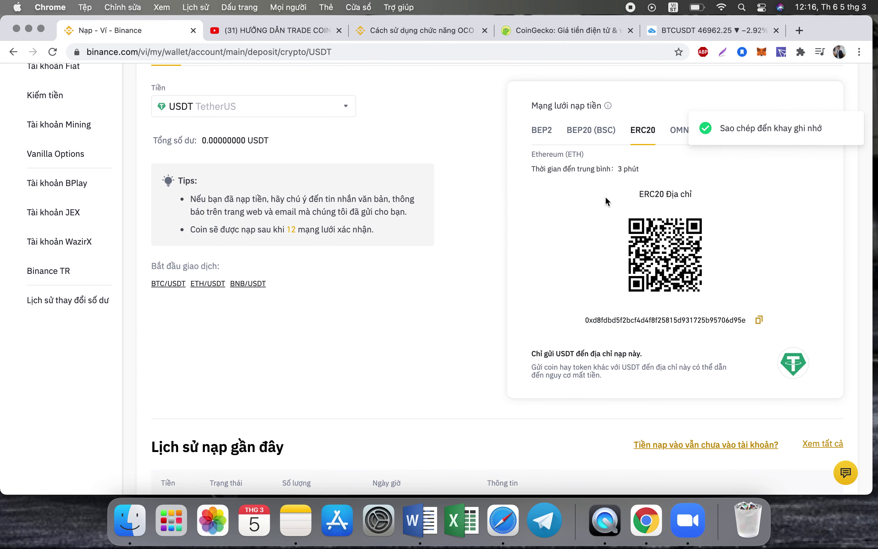
scroll(631, 149, up, 2)
click(591, 174)
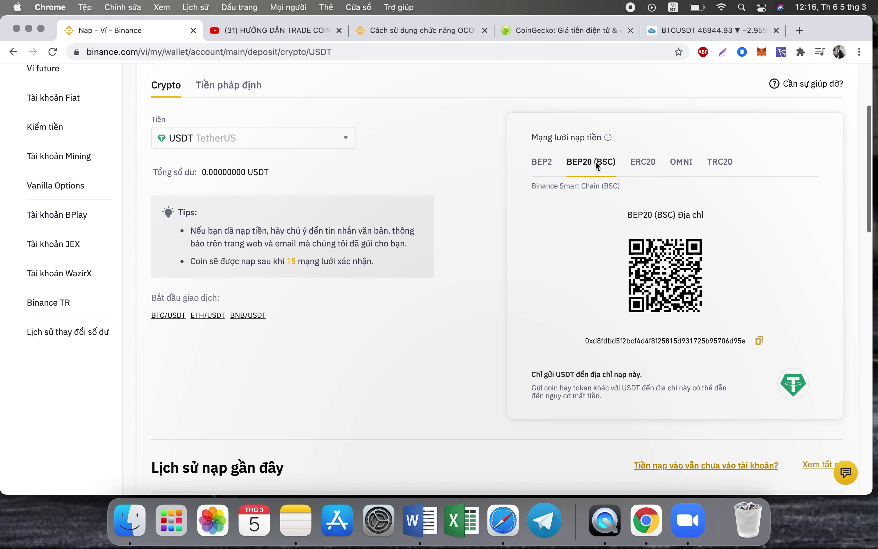
Open the crypto withdrawal page and look through its BTC withdrawal form and recent withdrawal history.
scroll(466, 323, up, 4)
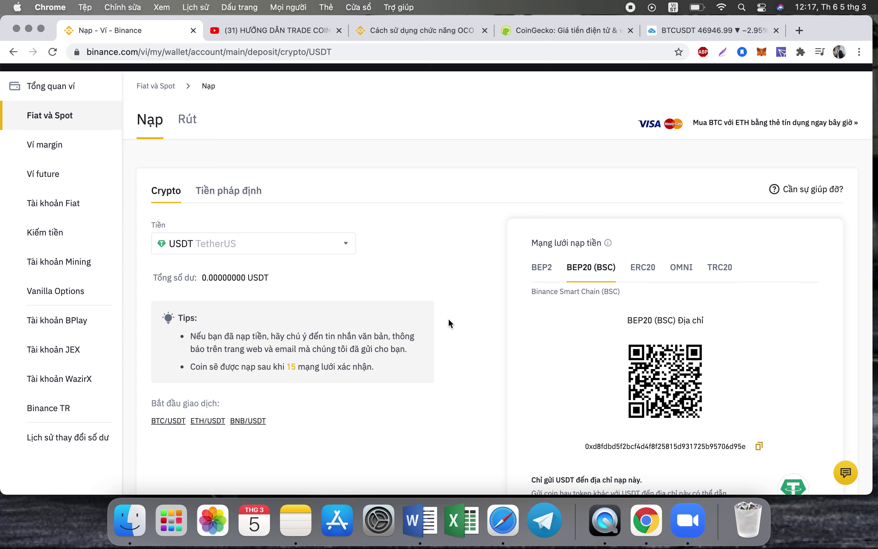
click(189, 123)
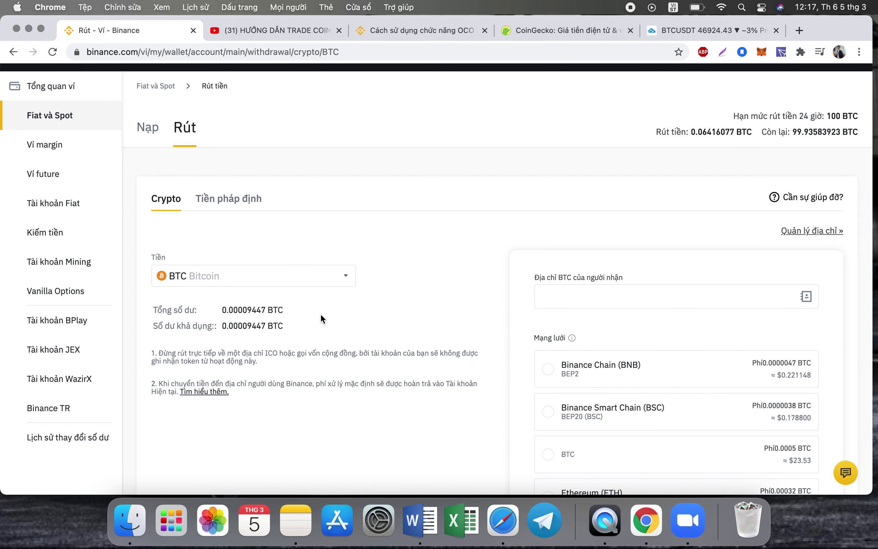
scroll(321, 318, down, 15)
scroll(321, 319, up, 3)
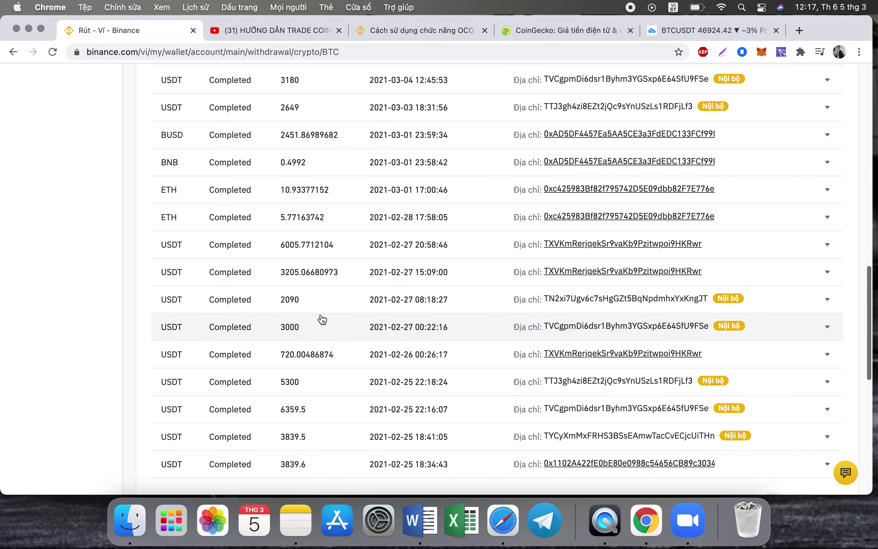
scroll(322, 319, up, 10)
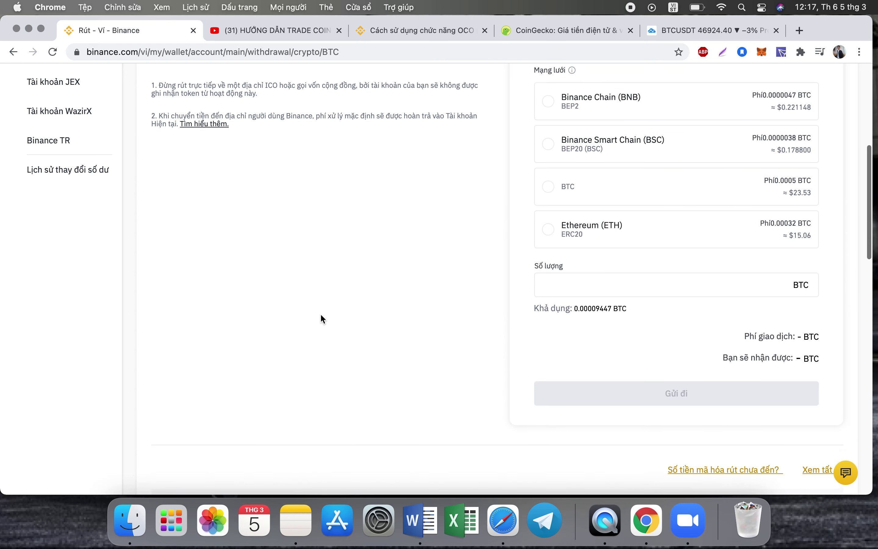
Search the withdrawal coin list for "usd" and choose USDT as the coin to withdraw.
scroll(321, 318, up, 3)
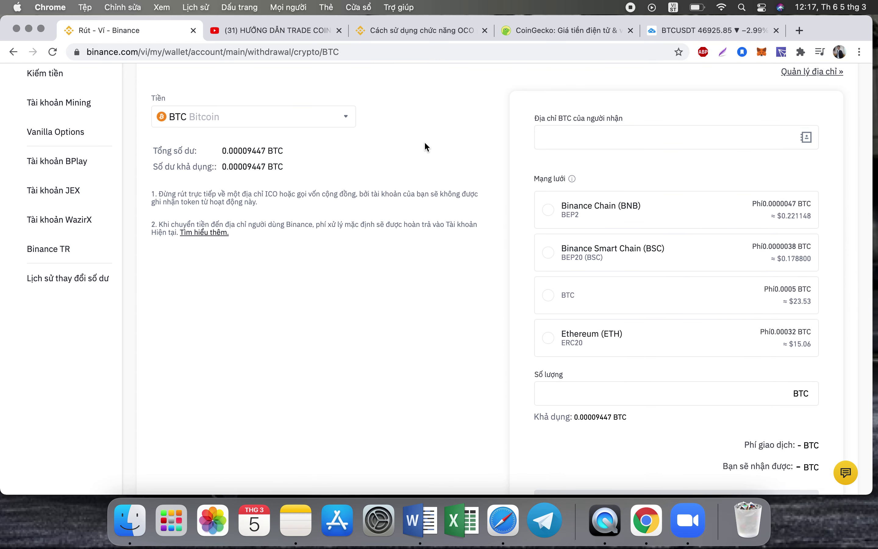
scroll(385, 144, up, 2)
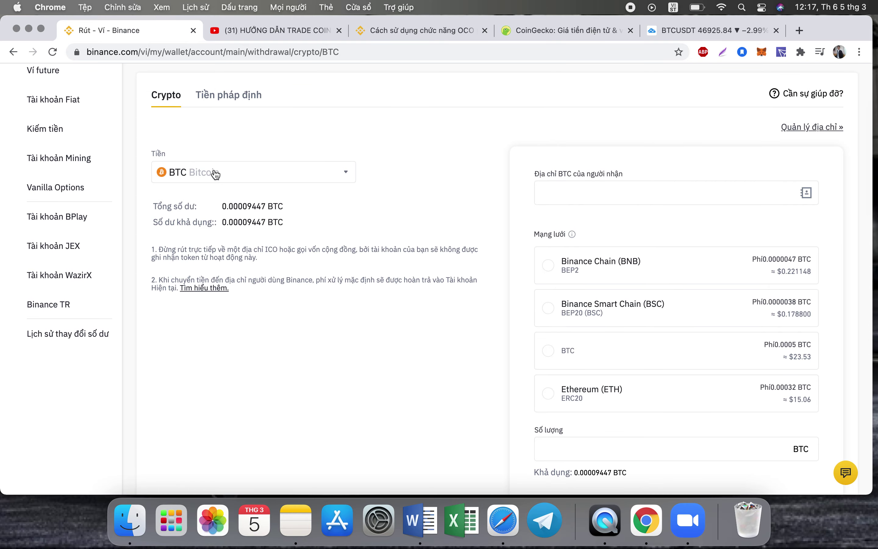
click(215, 172)
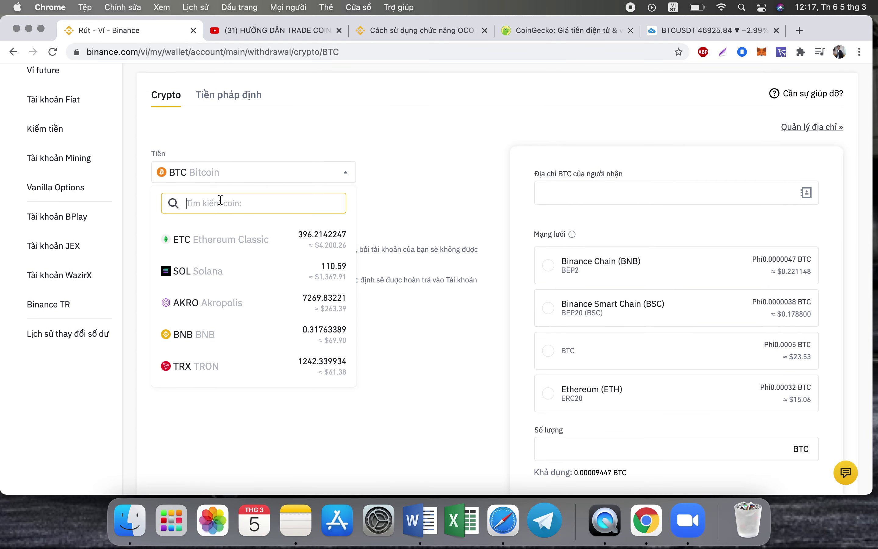
text(usd)
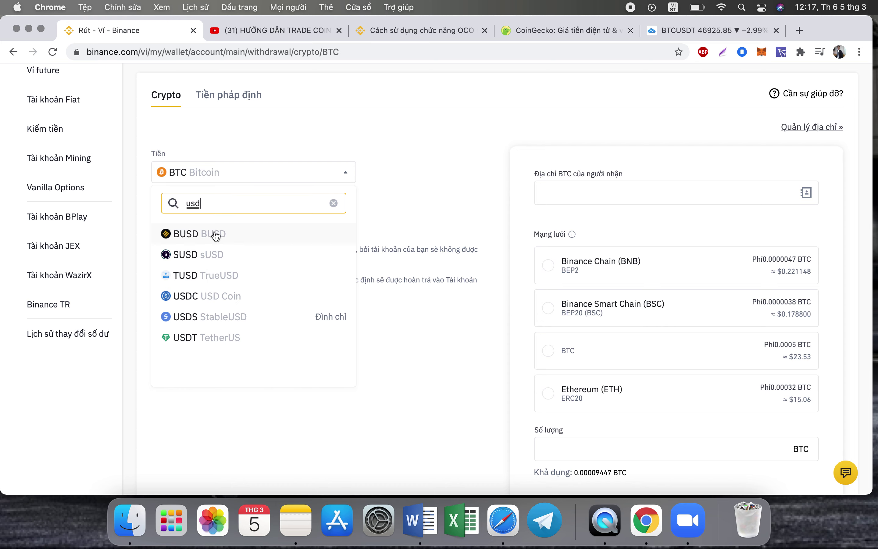
click(210, 340)
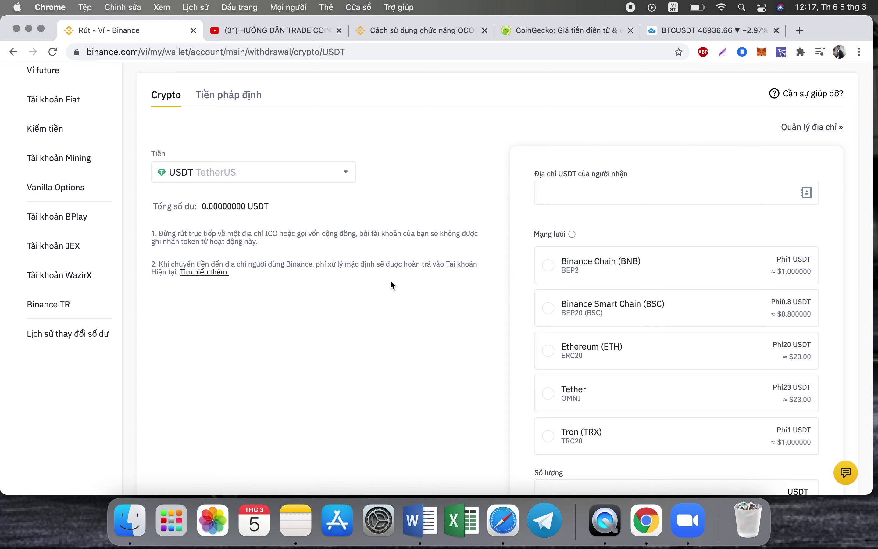
Paste the copied deposit address as the recipient's USDT address.
click(563, 196)
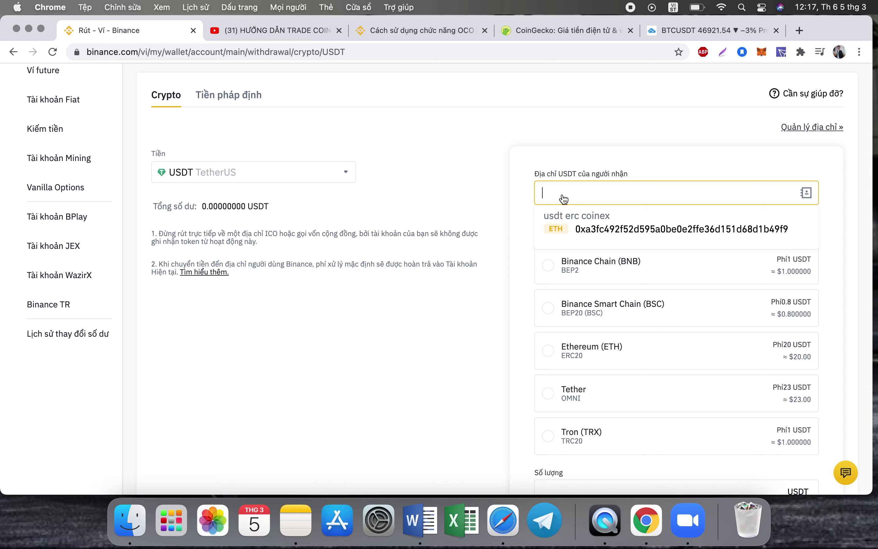
key(super+v)
click(496, 175)
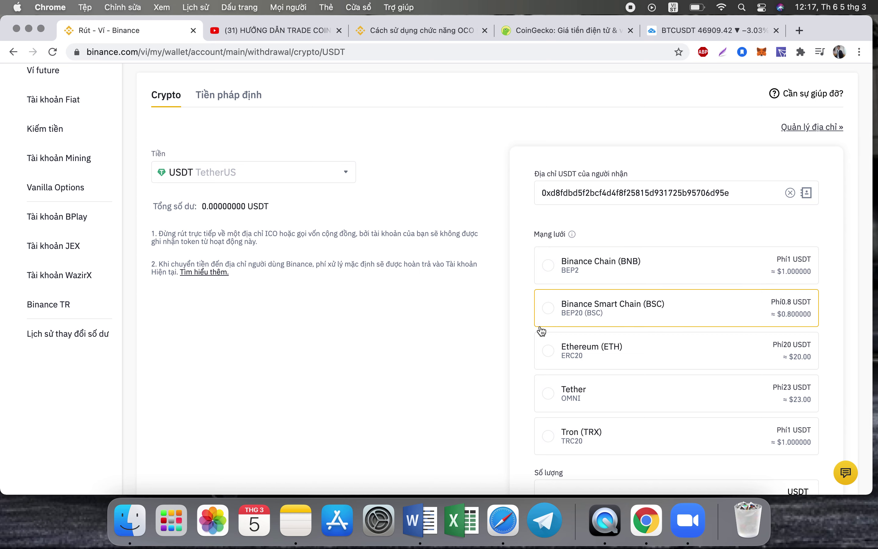
Try the Ethereum (ERC20) withdrawal network, entering the amount field, and switch the network to Binance Smart Chain (BEP20).
click(548, 351)
scroll(590, 362, down, 3)
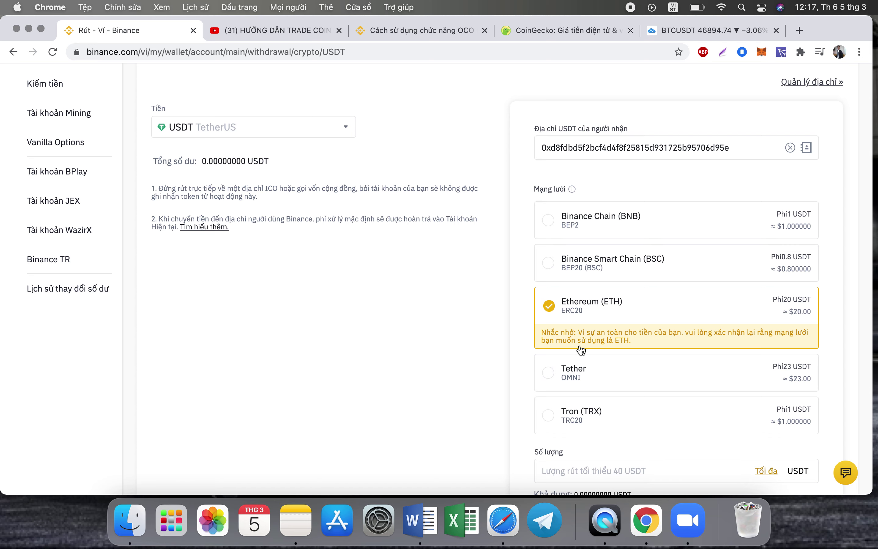
scroll(614, 303, down, 3)
click(583, 400)
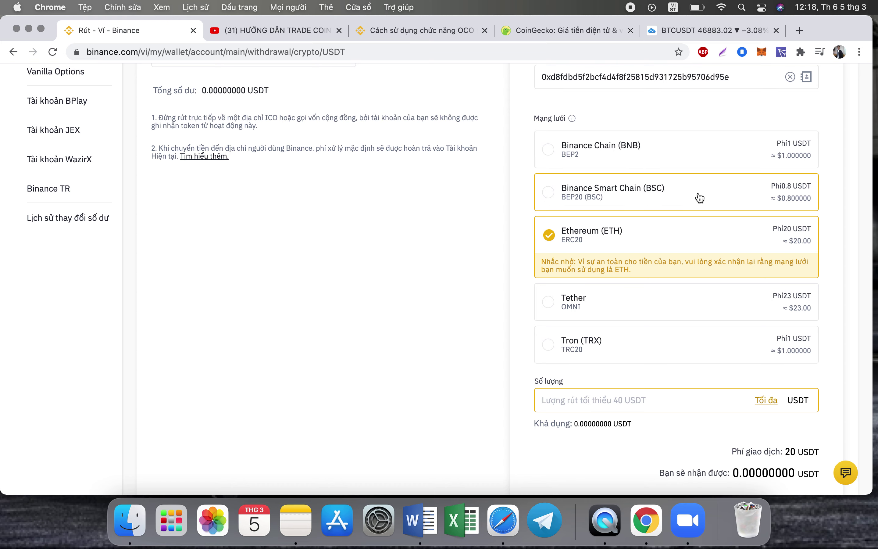
click(575, 196)
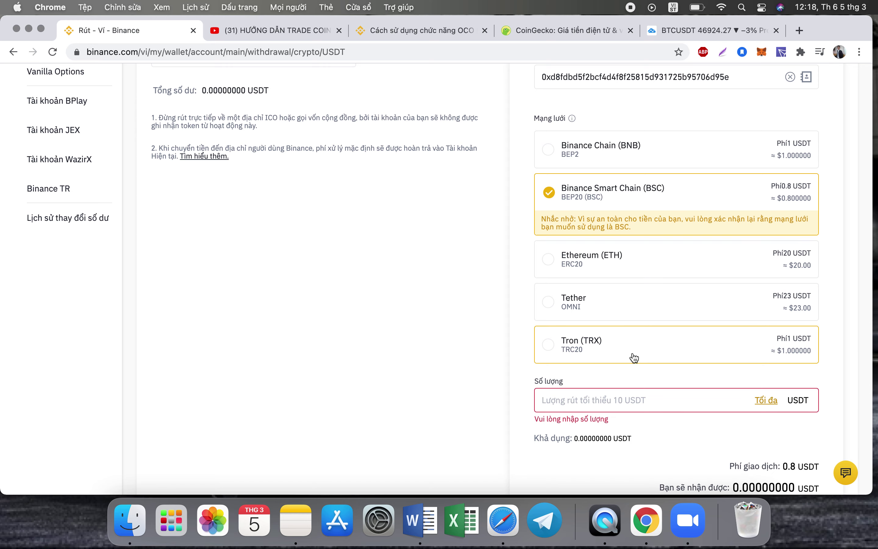
scroll(464, 356, down, 4)
Open the Convert page for exchanging one coin for another and view its USDT to BTC form.
scroll(464, 355, up, 15)
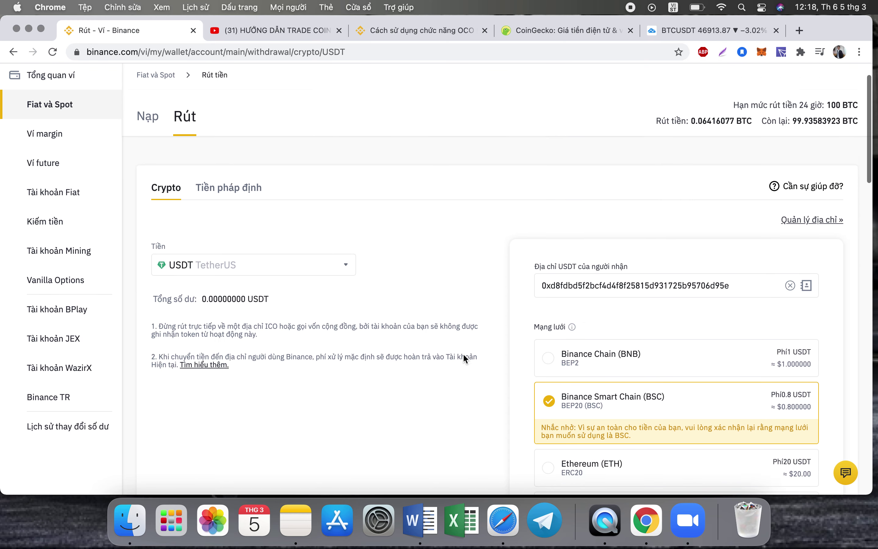
scroll(441, 315, up, 1)
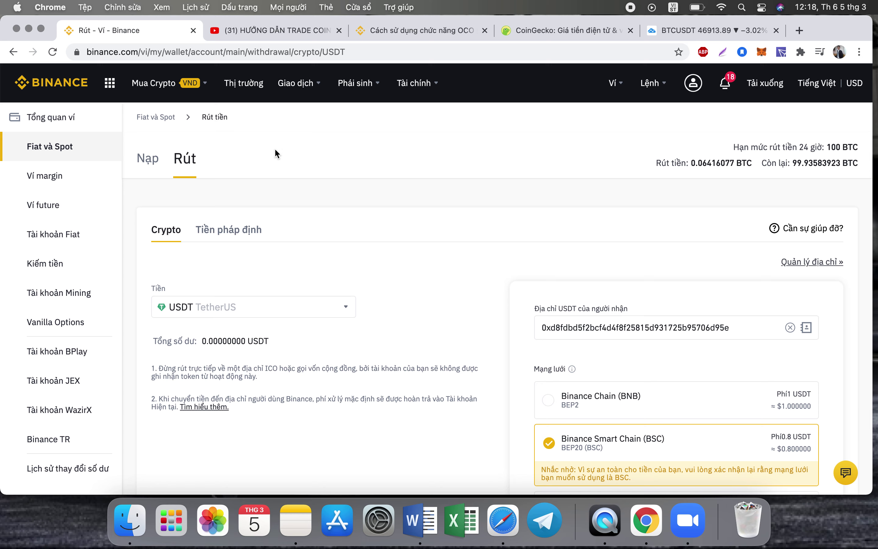
mouse_move(304, 97)
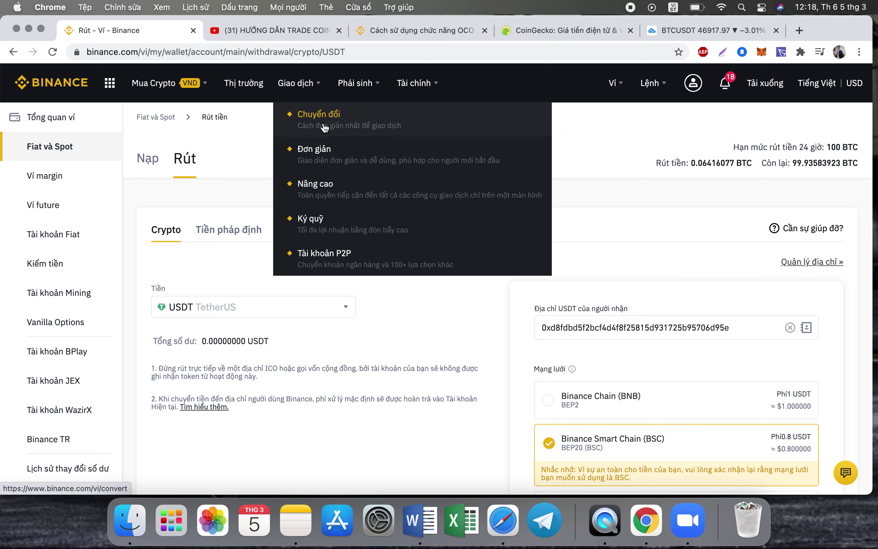
click(324, 127)
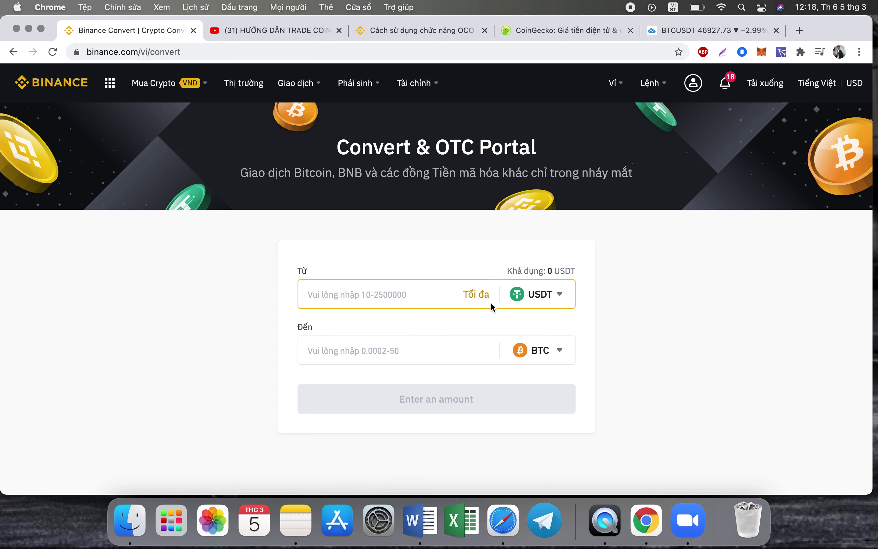
Open the basic-layout BTC/USDT trading page and examine its Spot limit order form below the chart.
mouse_move(300, 94)
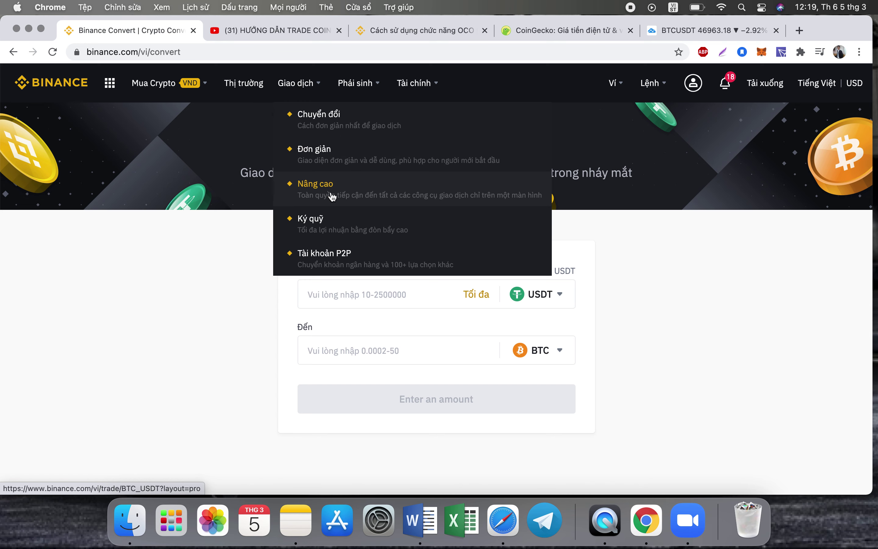
click(343, 166)
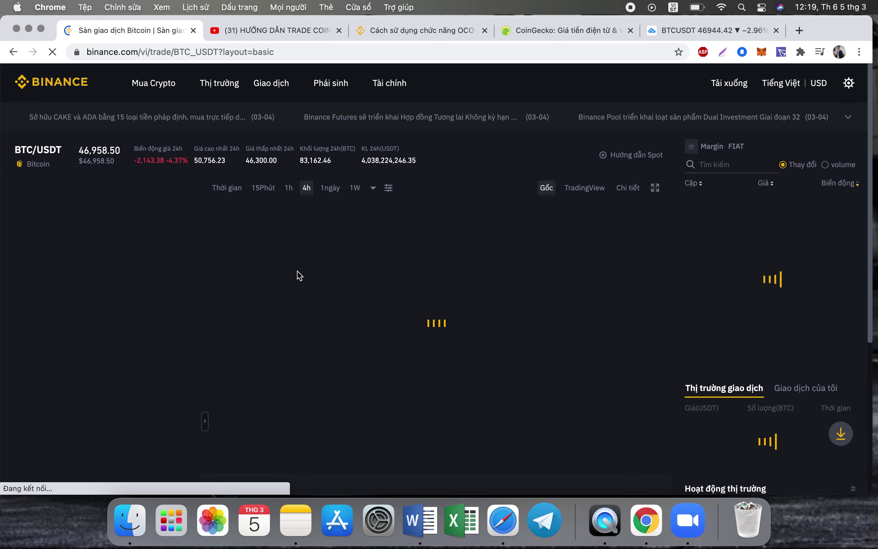
scroll(297, 318, down, 2)
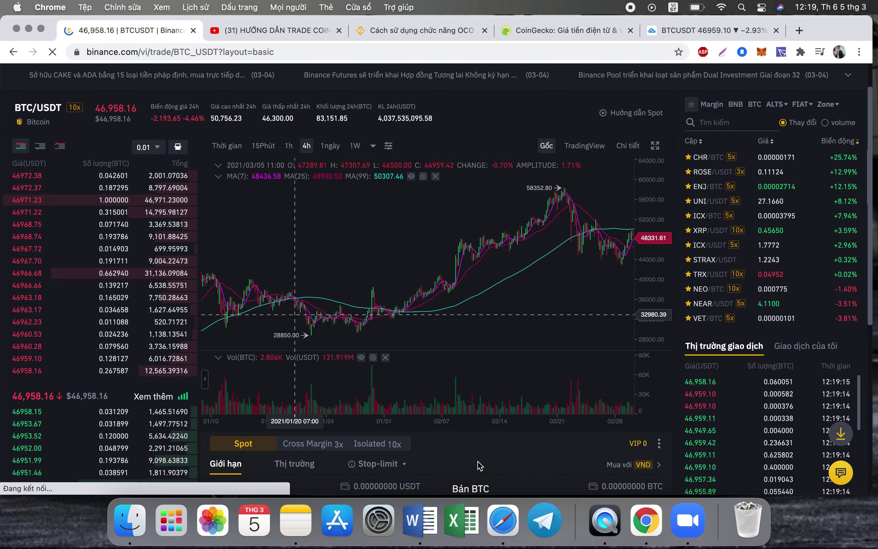
scroll(488, 414, down, 5)
scroll(508, 356, down, 5)
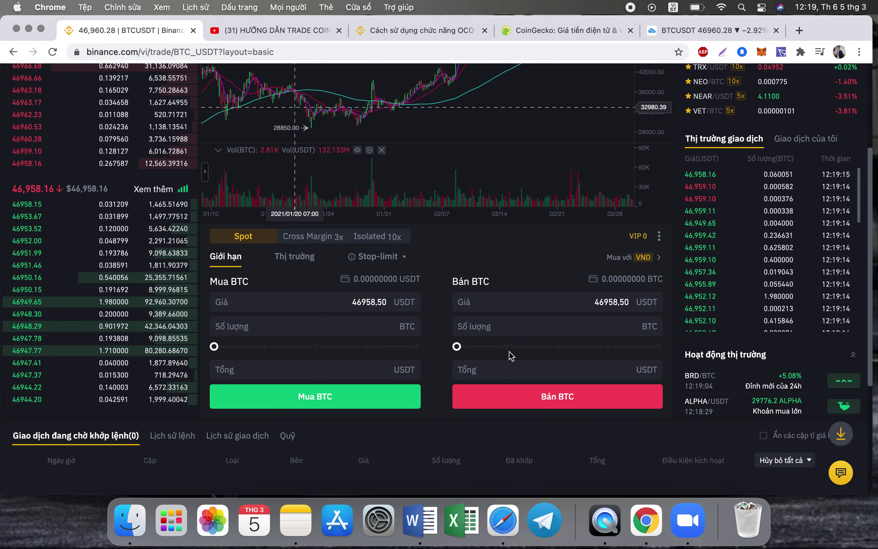
scroll(510, 352, up, 4)
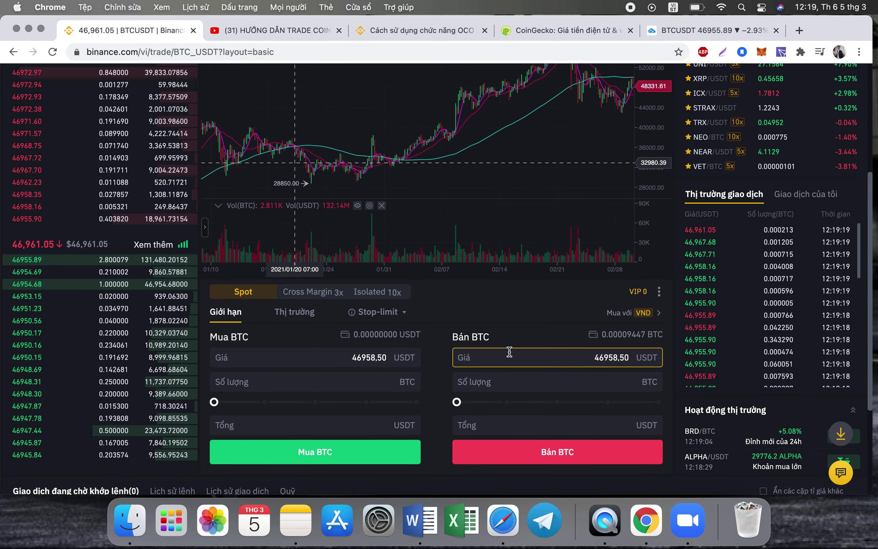
scroll(425, 303, up, 2)
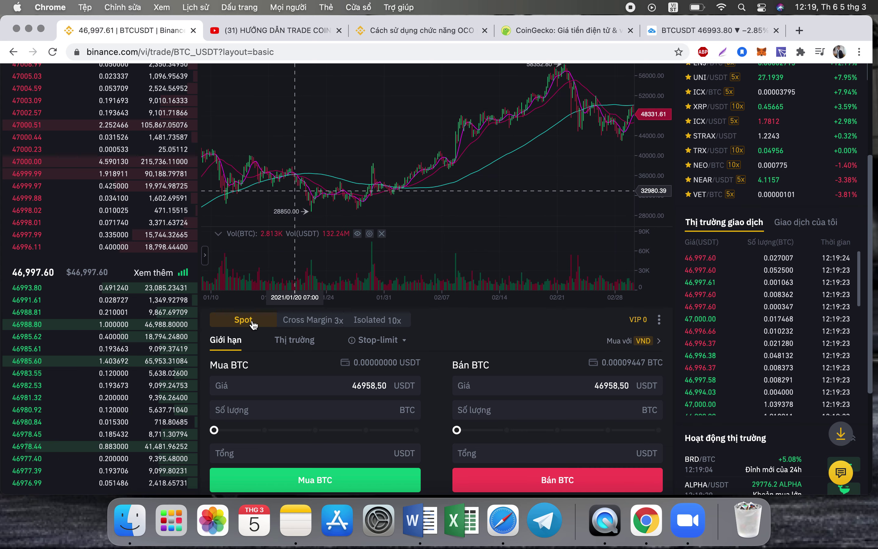
Compare the Cross Margin 3x and Isolated 10x modes of the BTC/USDT order form.
click(315, 321)
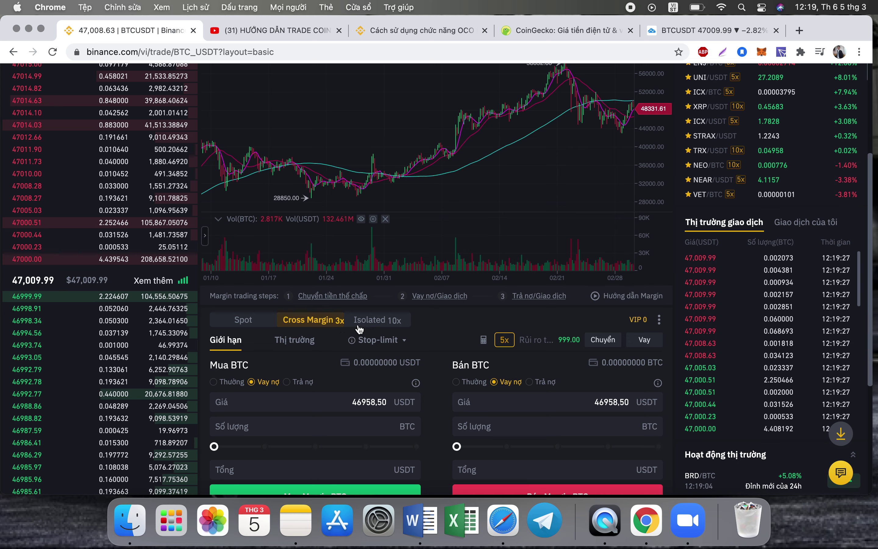
click(381, 323)
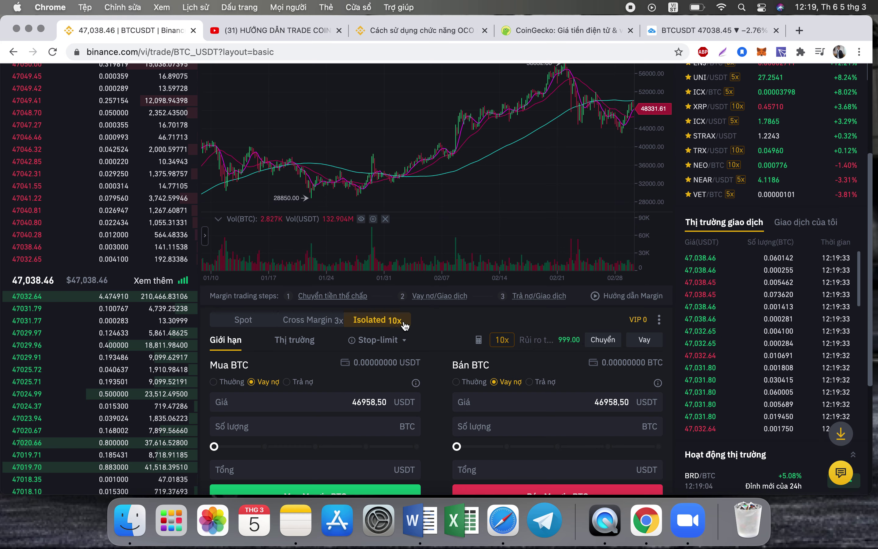
click(314, 320)
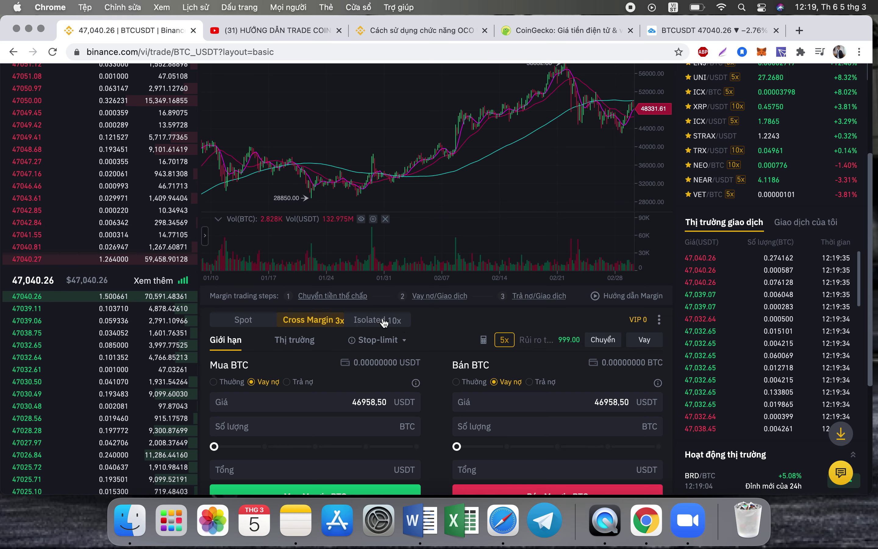
click(379, 322)
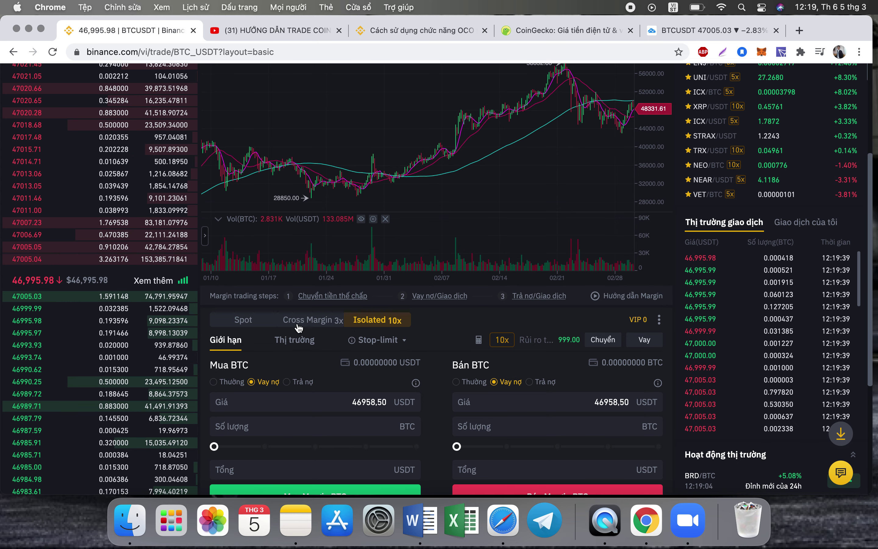
Return the order form to Spot and open the limit price for buying BTC for editing.
click(255, 320)
scroll(339, 352, down, 4)
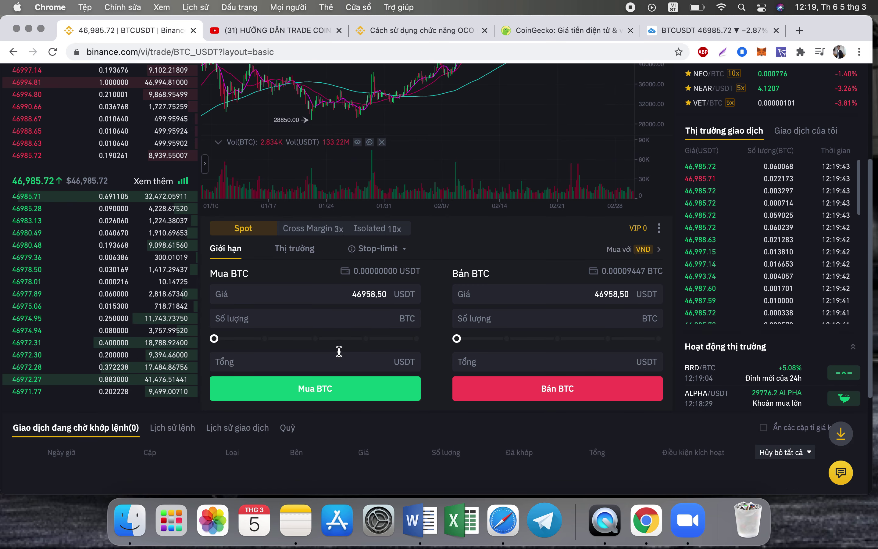
click(300, 297)
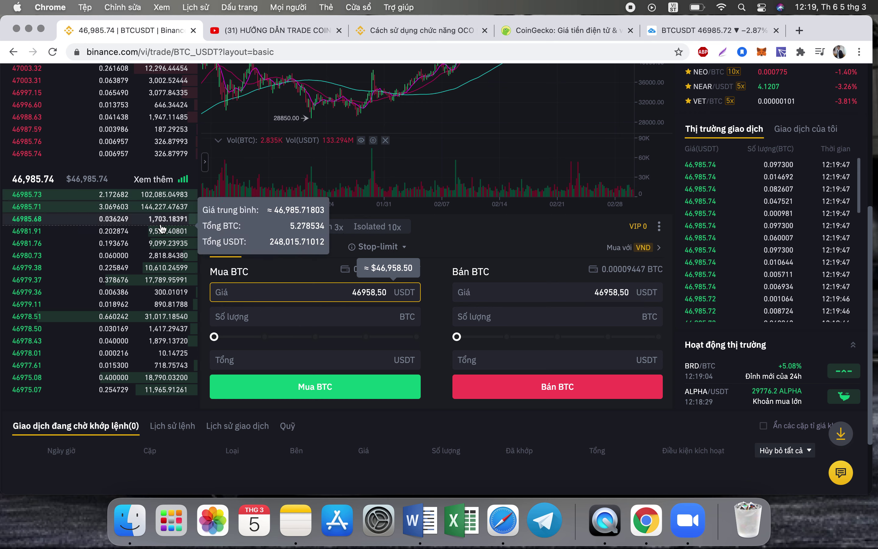
Fill the limit price with the 46971.12 USDT bid from the order book and set the buy amount to 1 BTC.
click(98, 231)
click(90, 320)
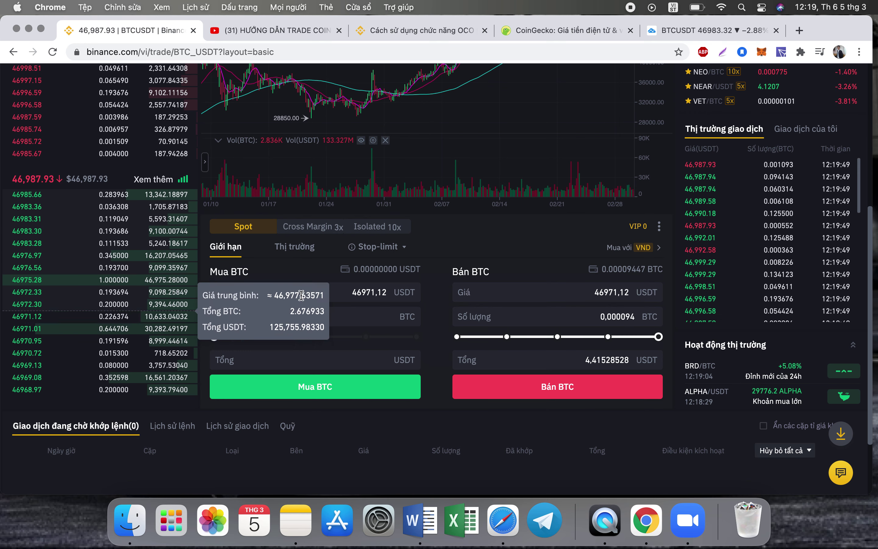
double_click(365, 293)
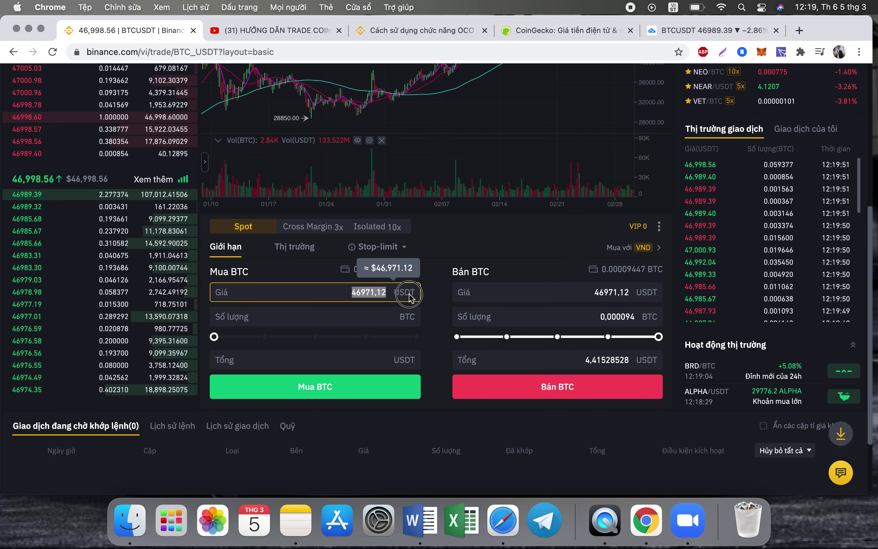
click(307, 315)
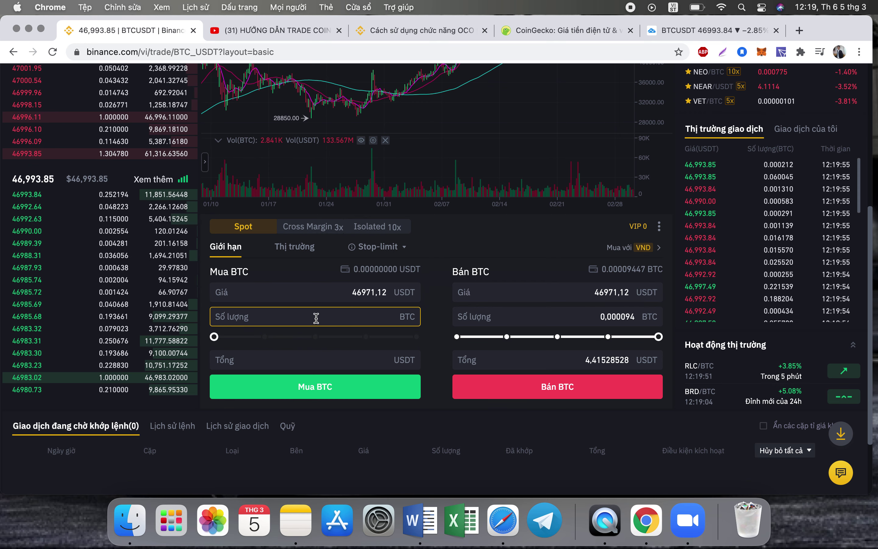
text(1)
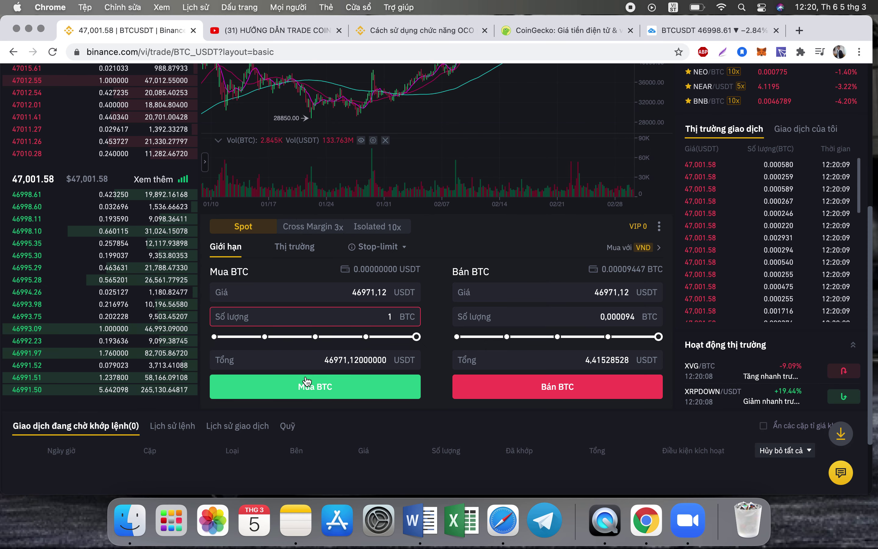
Switch to a Market order and enter 2 USDT as the total for buying BTC.
click(305, 250)
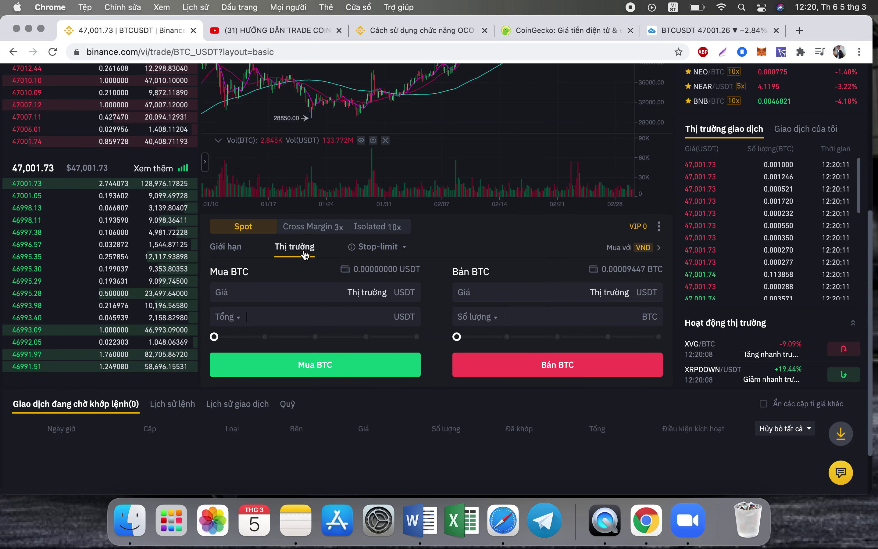
click(265, 320)
text(2)
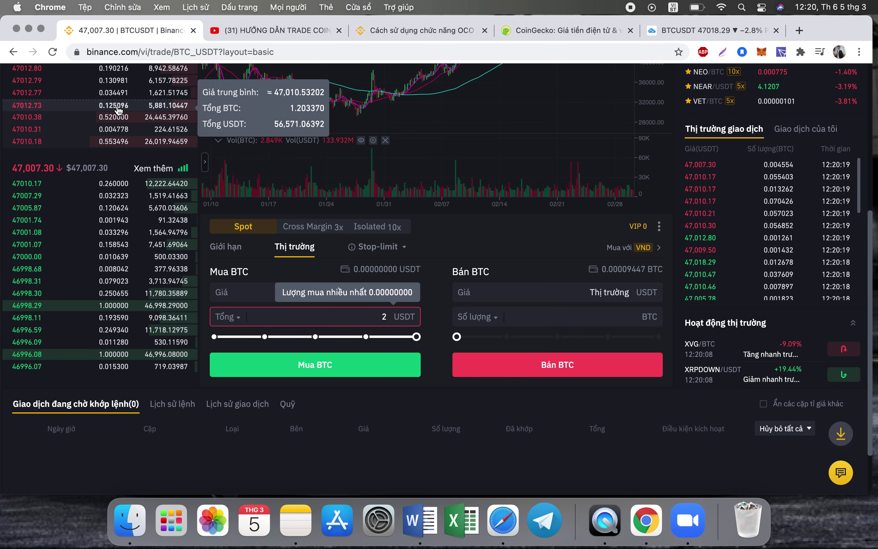
Switch to a Stop-limit order and set the stop price for selling BTC to 46000 USDT.
click(376, 249)
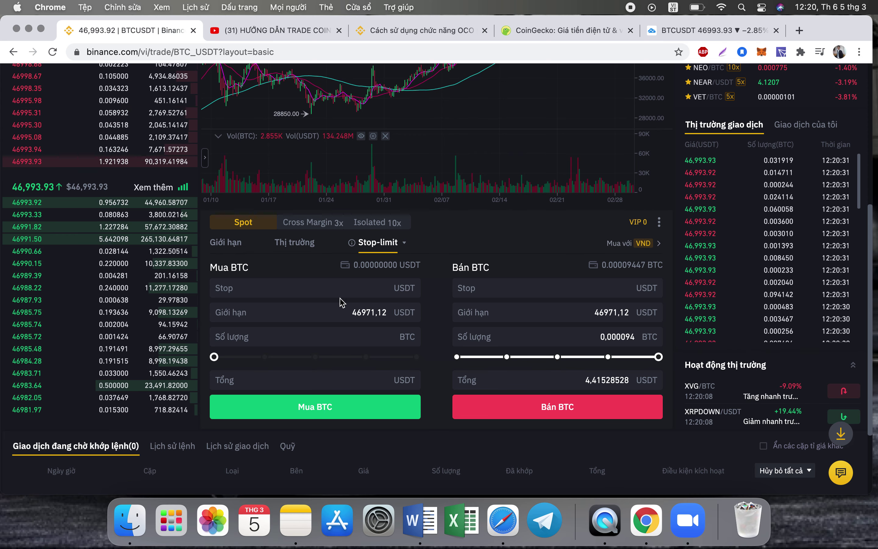
click(337, 288)
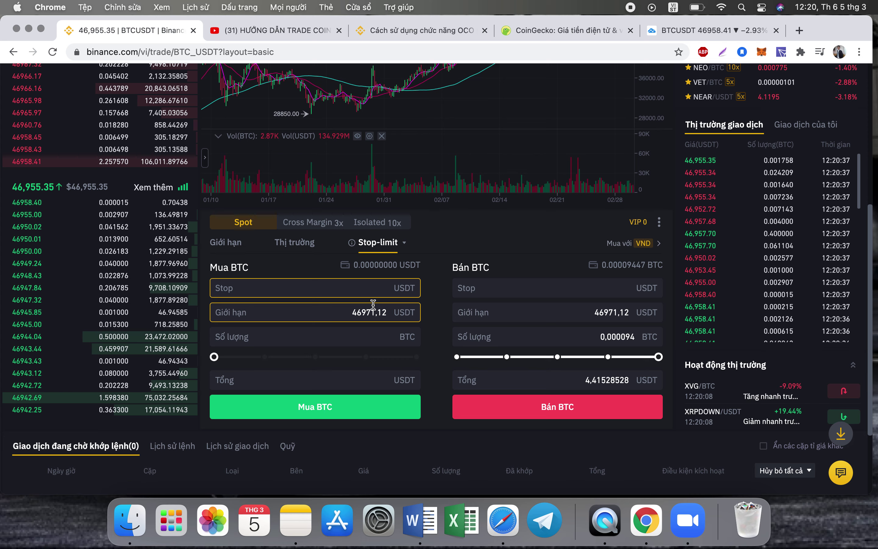
click(512, 292)
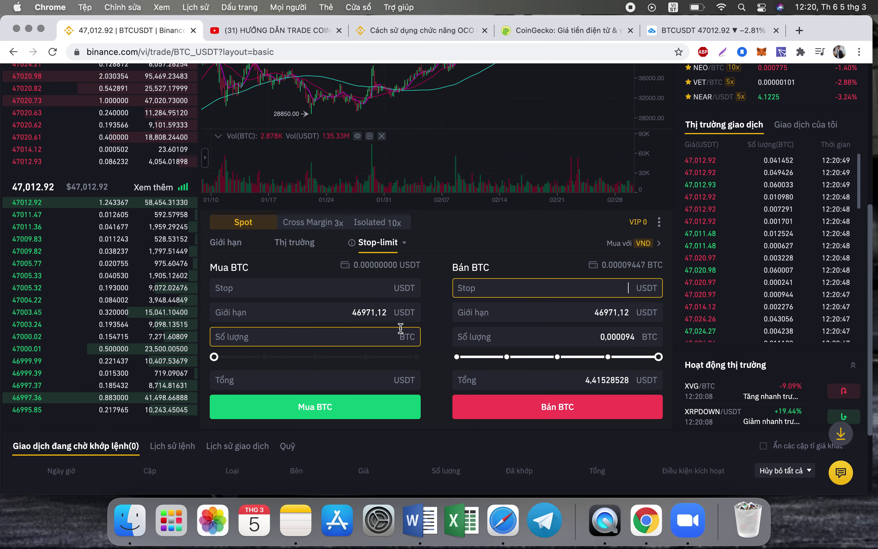
text(46)
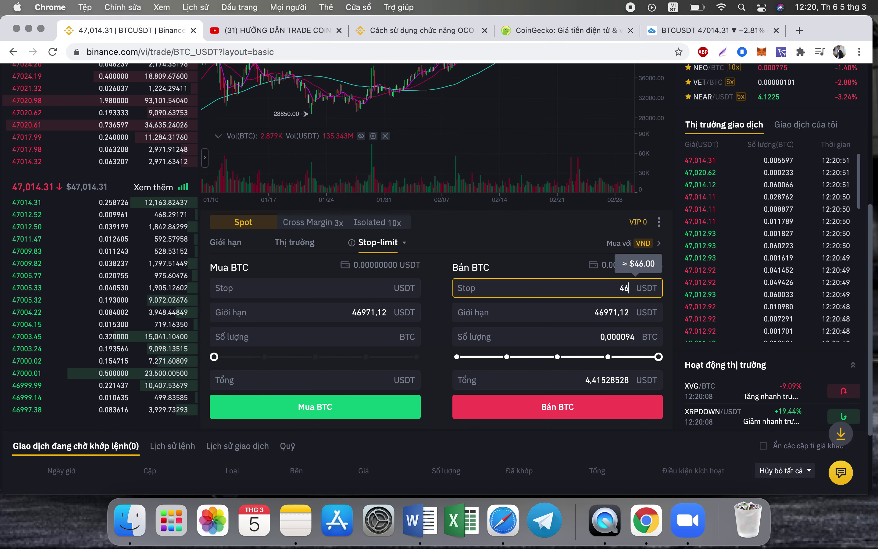
text(000)
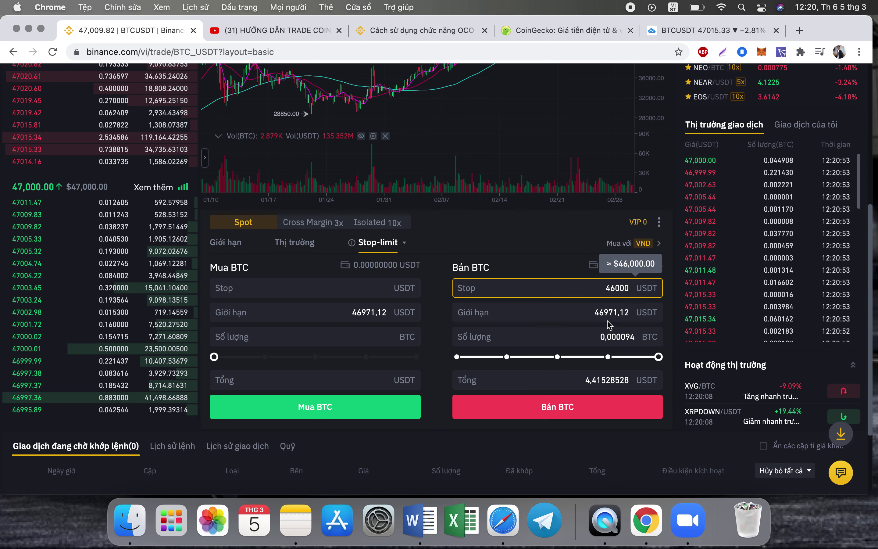
Set the limit price of the stop-limit sell order to 45900 USDT.
click(607, 319)
double_click(609, 313)
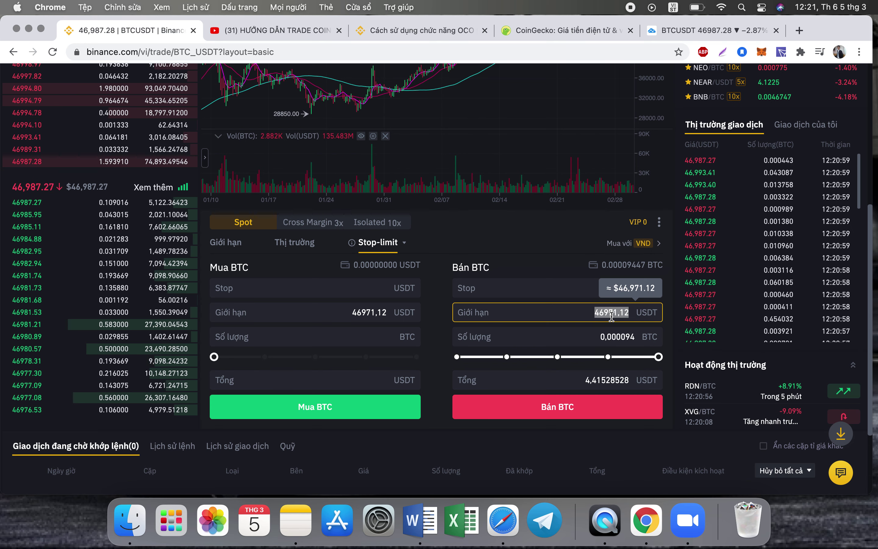
text(4)
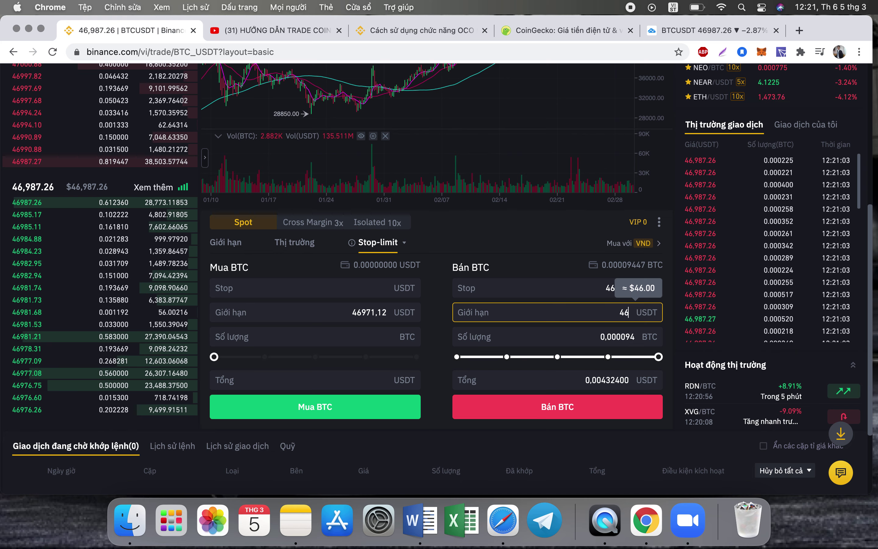
text(5900)
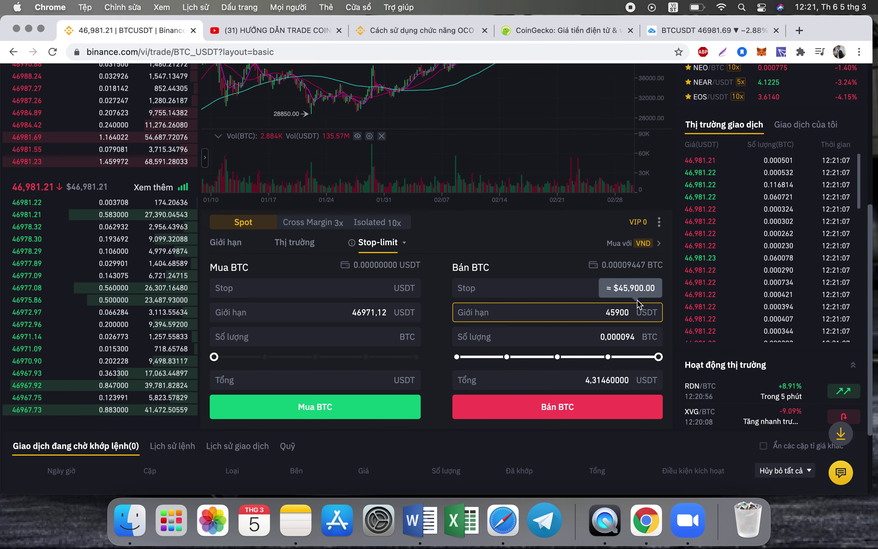
click(552, 290)
text(46000)
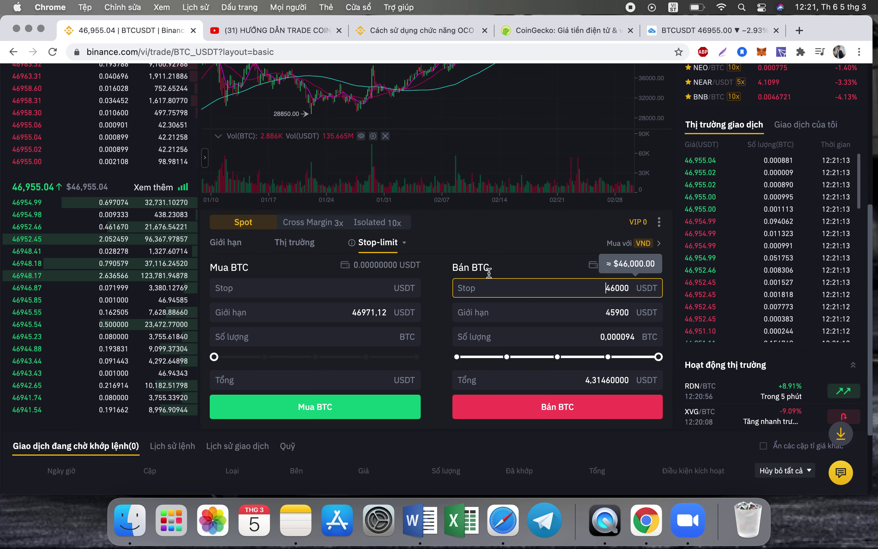
mouse_move(86, 213)
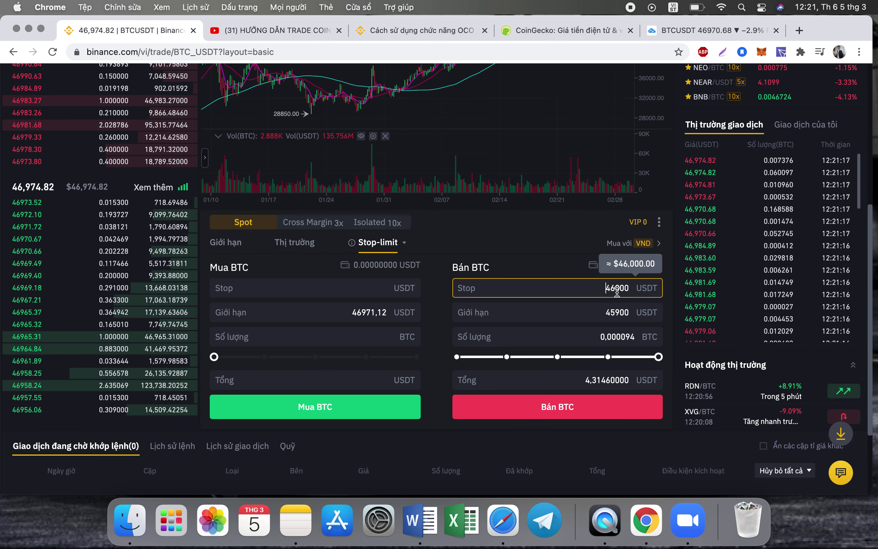
click(617, 311)
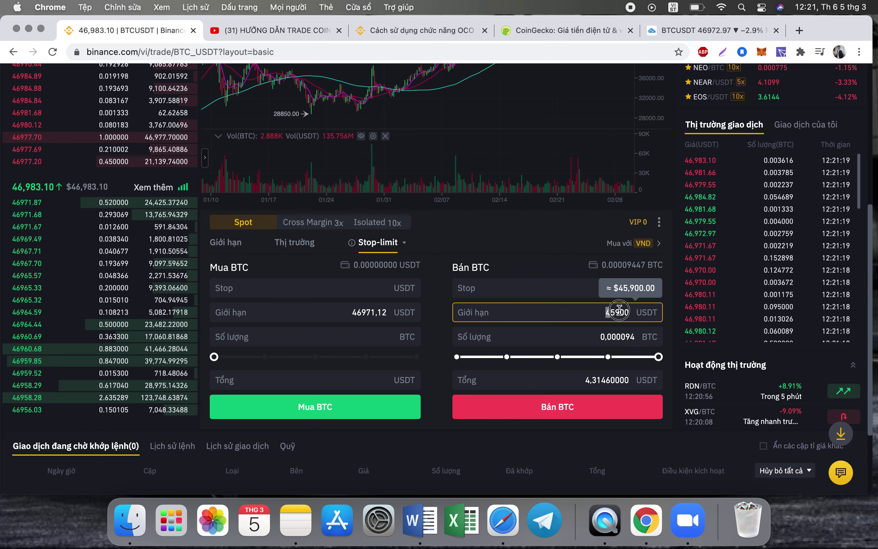
double_click(634, 314)
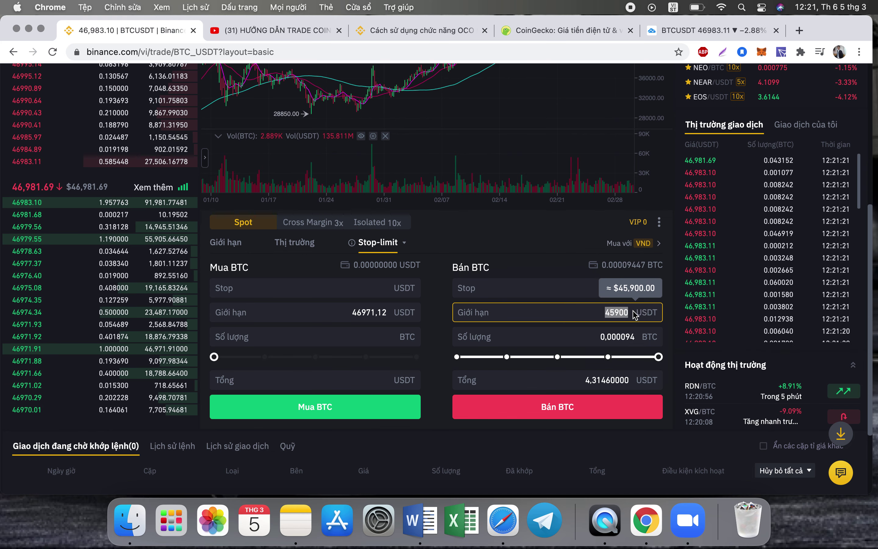
Set the amount of the stop-limit sell order to 1 BTC.
click(574, 333)
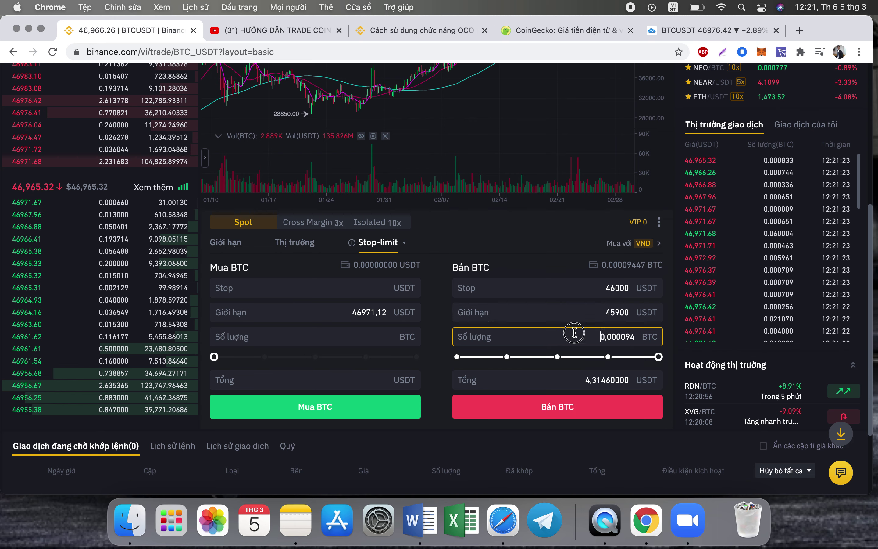
double_click(574, 332)
text(1)
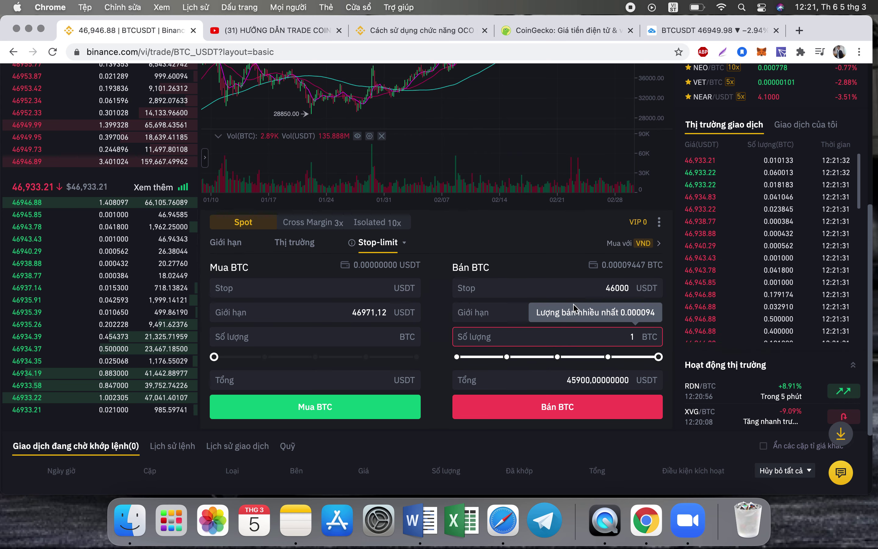
Review the sell limit price and the stop, limit and amount fields of the stop-limit buy order.
double_click(471, 316)
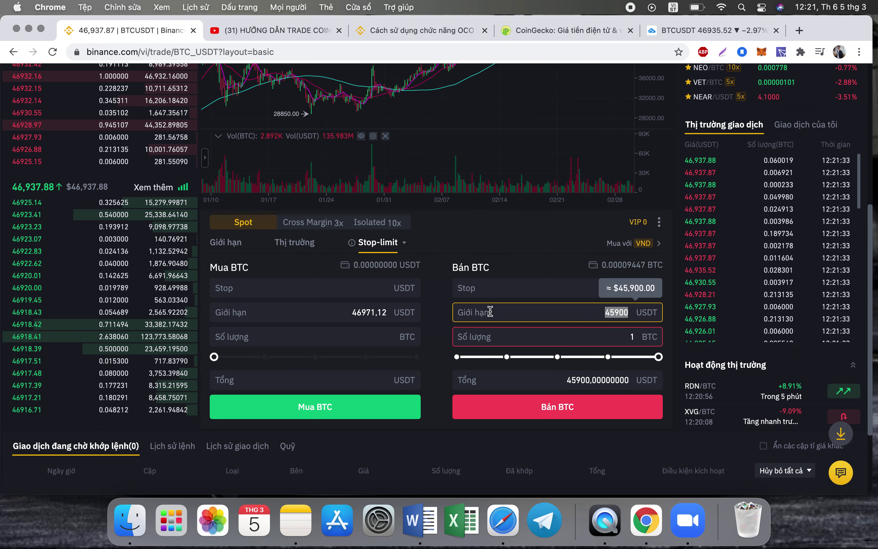
click(290, 288)
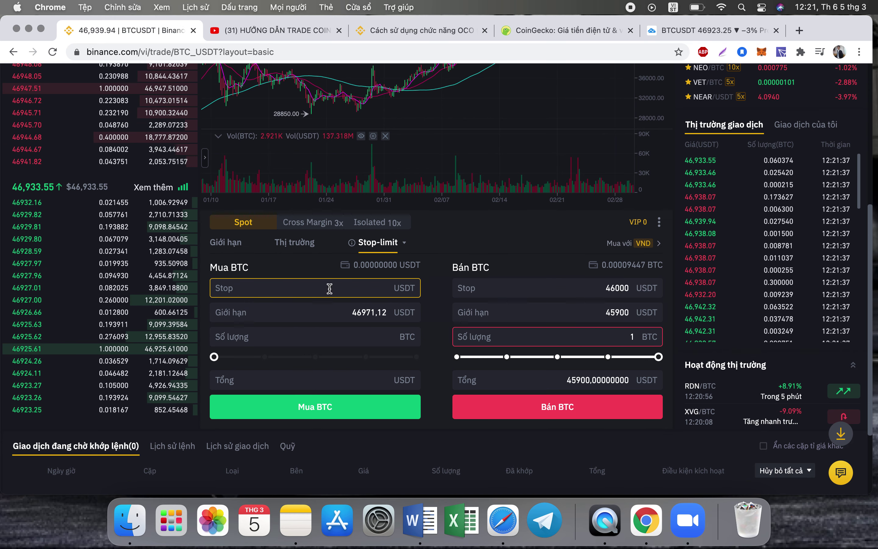
click(370, 312)
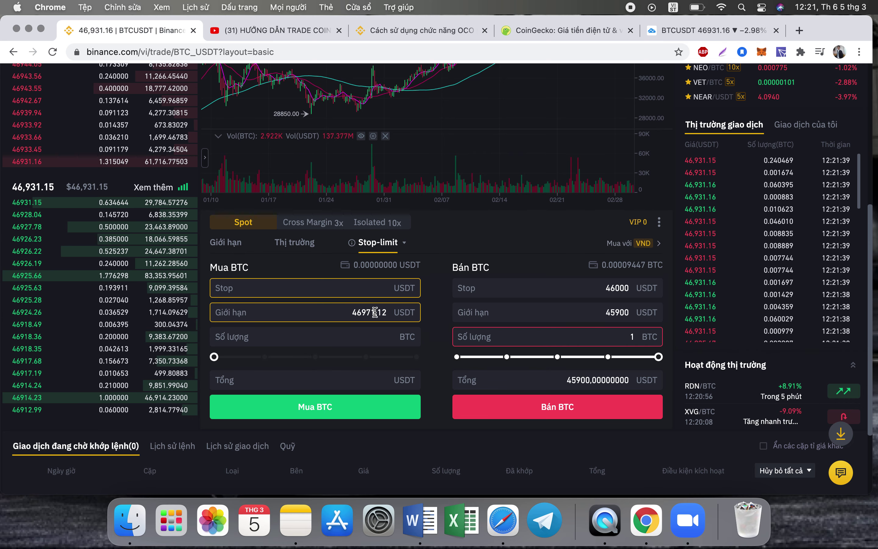
click(350, 333)
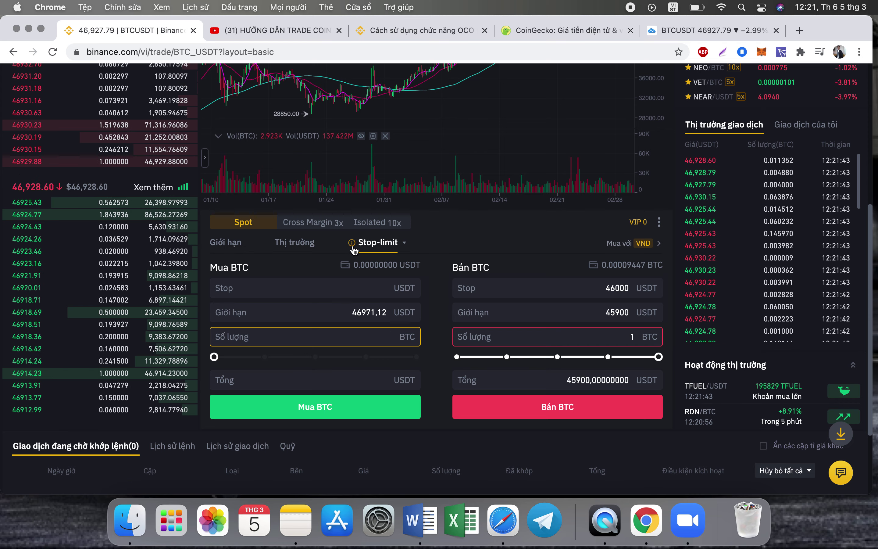
Read the Stop-limit and OCO explanations, including the OCO help article's form and example for buying in a rising market.
mouse_move(356, 244)
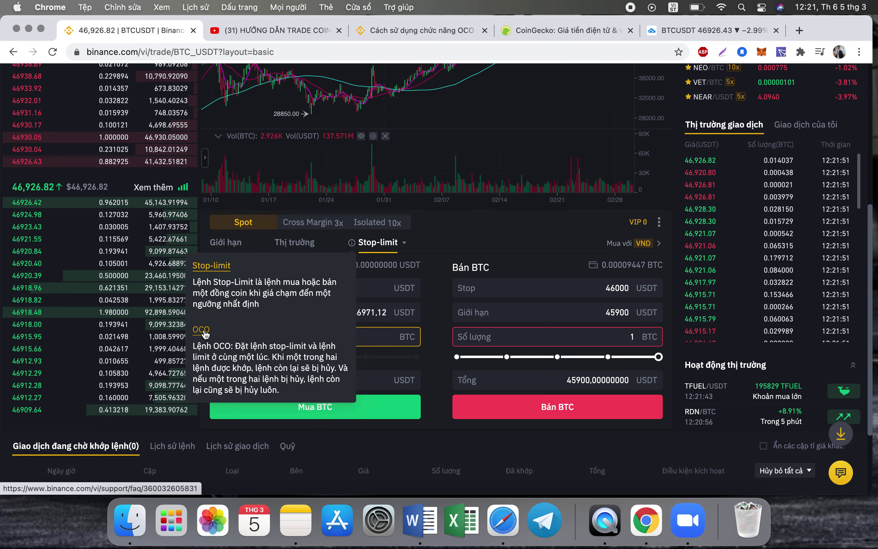
click(435, 32)
scroll(454, 272, up, 3)
scroll(453, 273, up, 10)
scroll(453, 272, down, 12)
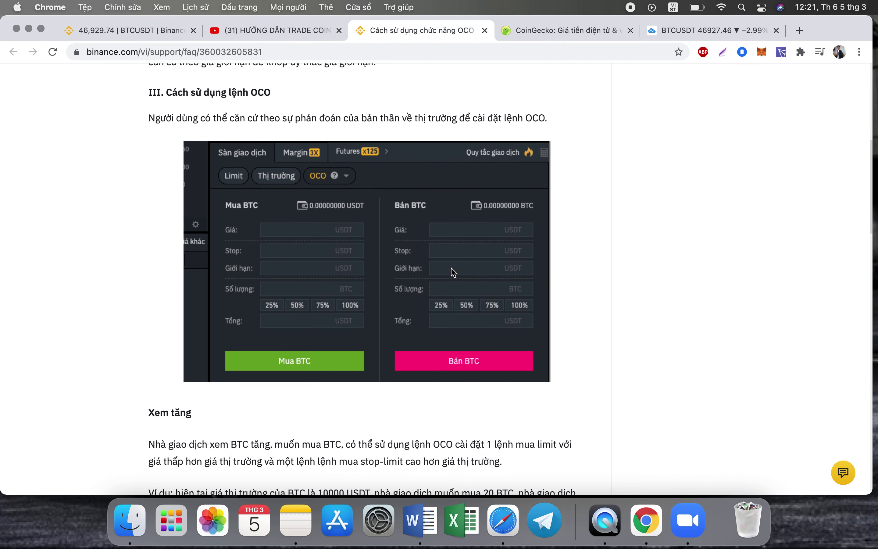
scroll(453, 272, down, 3)
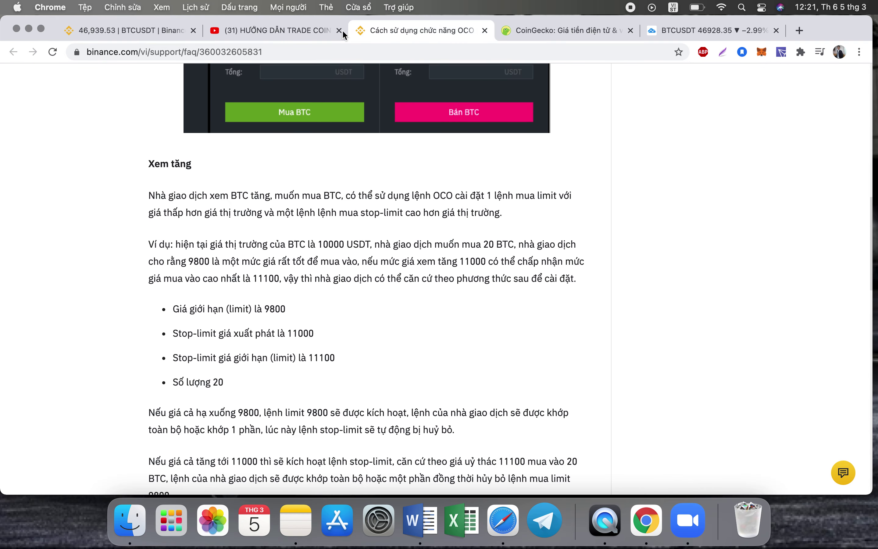
Return to the BTC/USDT trading page and change the order type to OCO.
drag(267, 27, 116, 27)
click(260, 35)
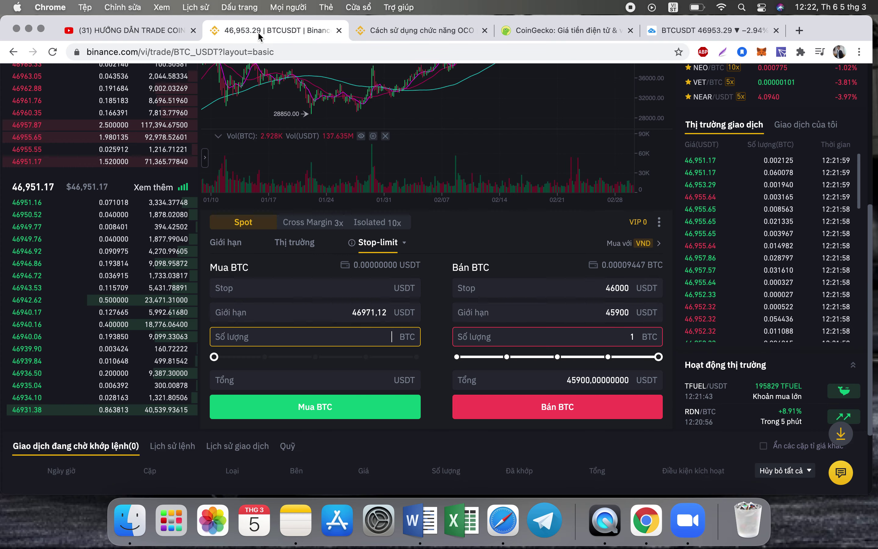
click(404, 243)
click(372, 286)
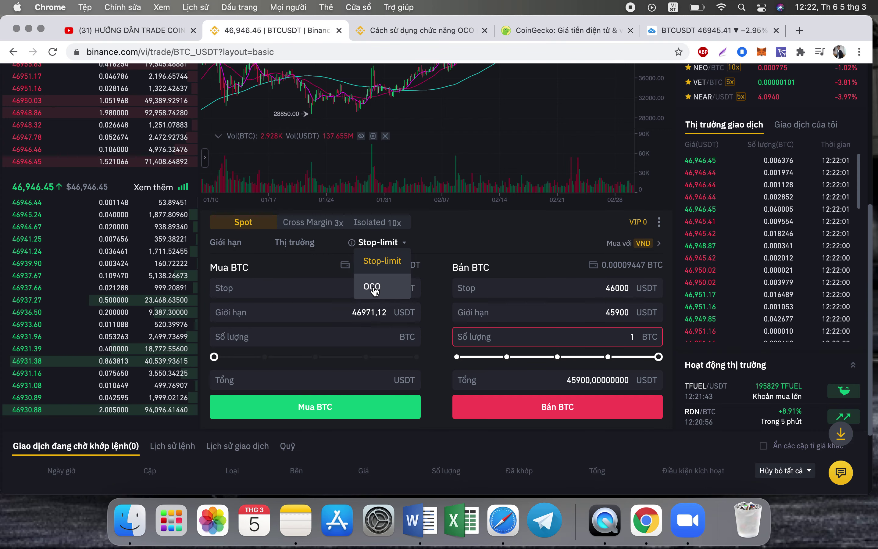